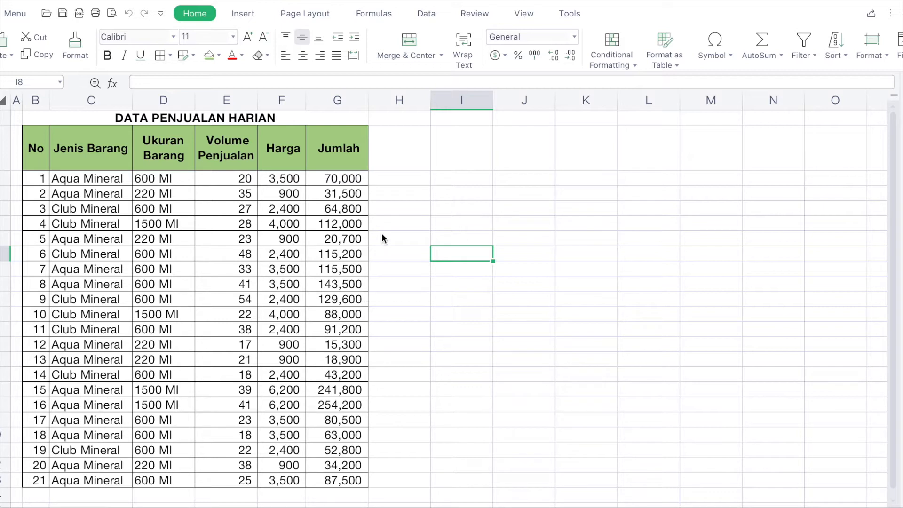
Step: Create a PivotTable from the sales data in C2:G23 and place it at cell I3 of the existing worksheet
left_click(99, 157)
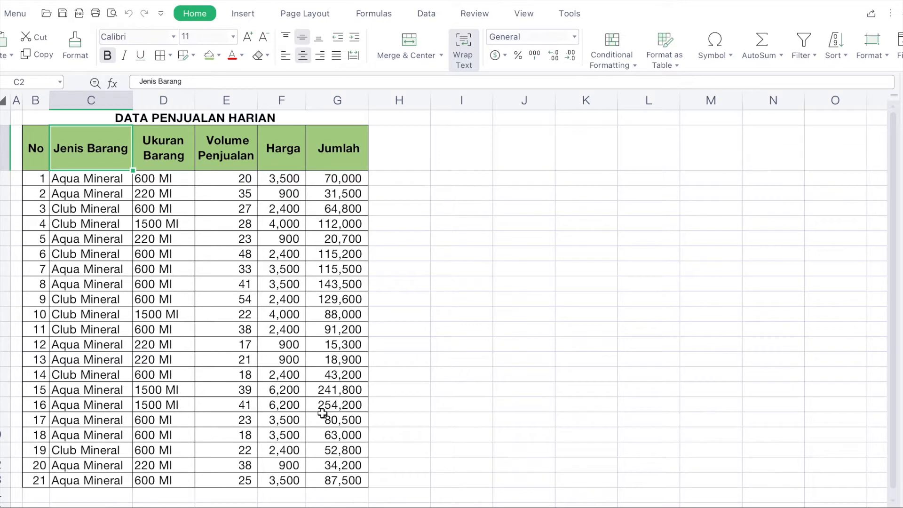
left_click(339, 480, "shift")
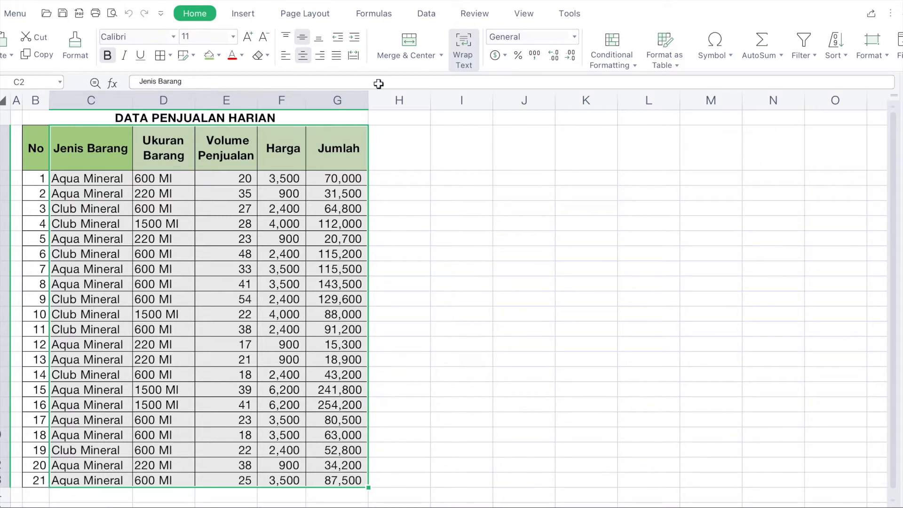
left_click(244, 15)
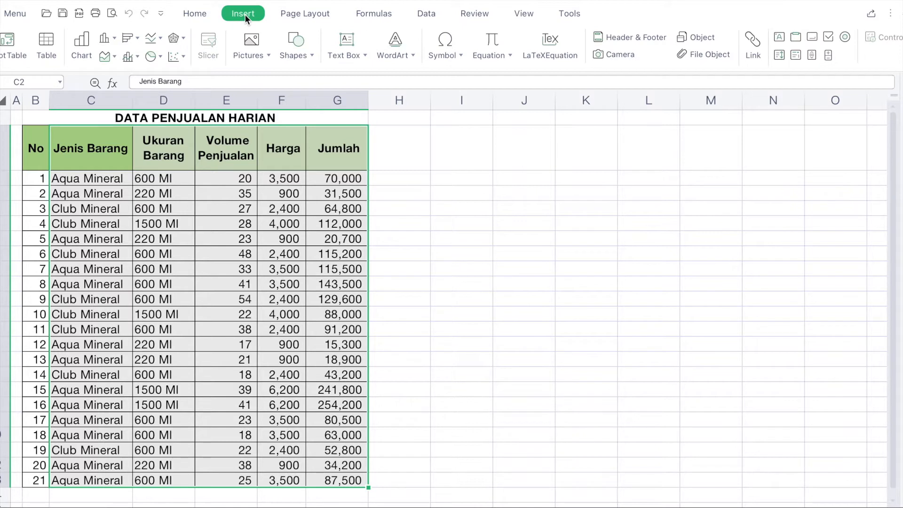
left_click(13, 47)
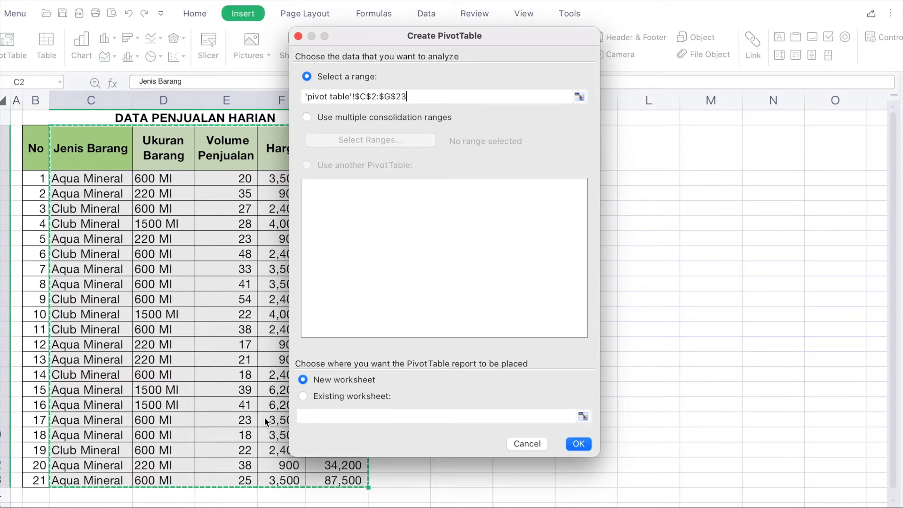
left_click(340, 395)
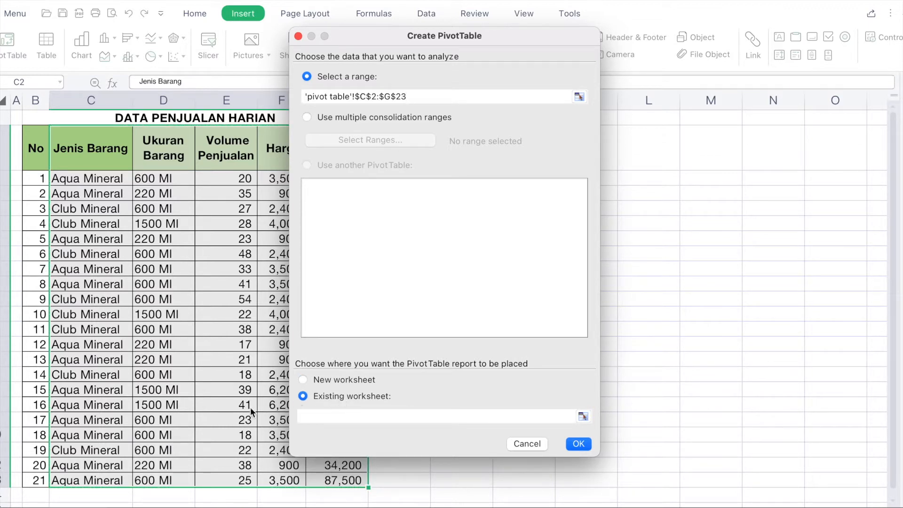
left_click(584, 415)
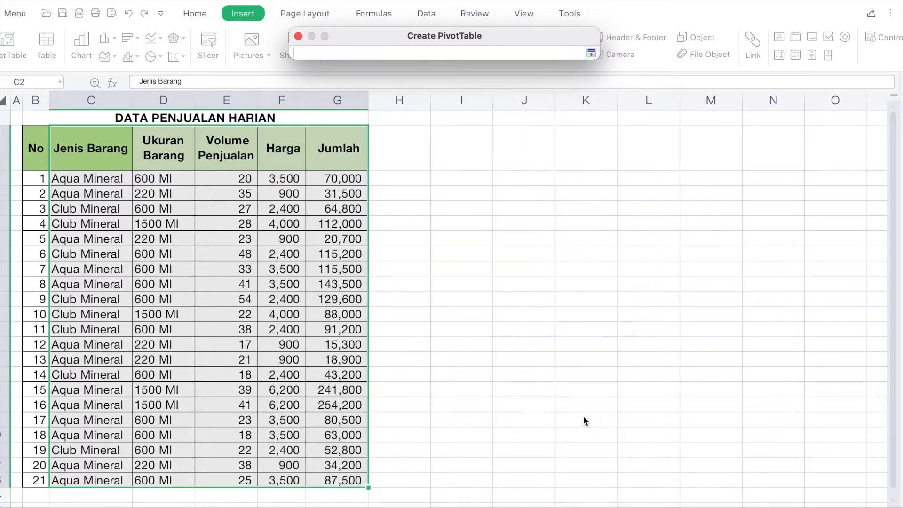
left_click(460, 179)
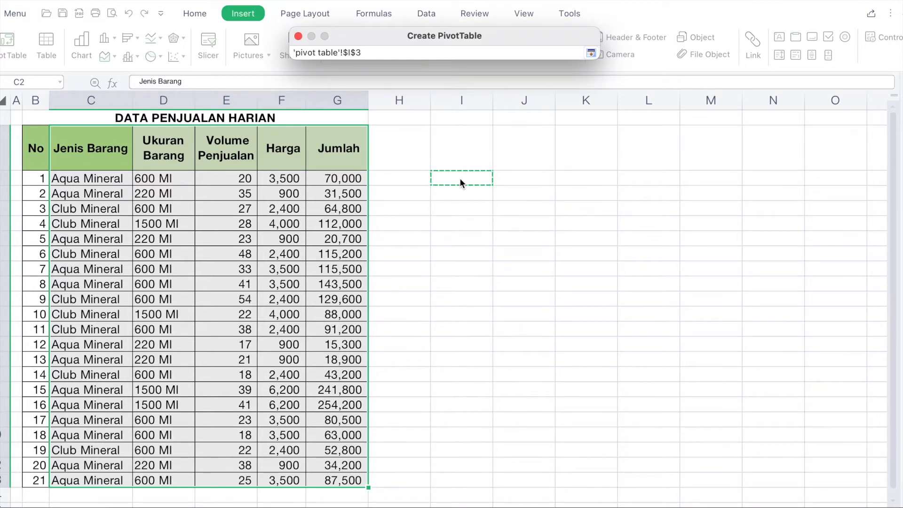
key("Return")
key("Return")
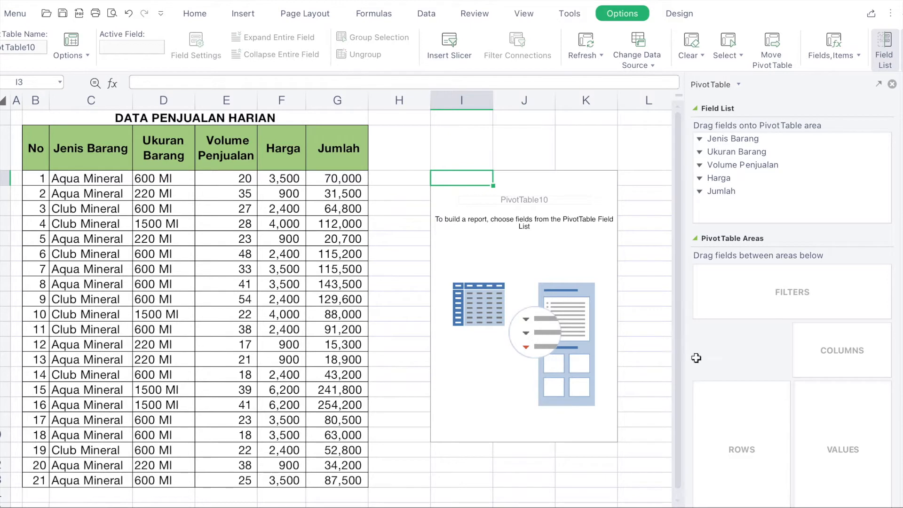
Step: Add Jenis Barang to the PivotTable's row labels and Ukuran Barang to its column labels
left_click(751, 138)
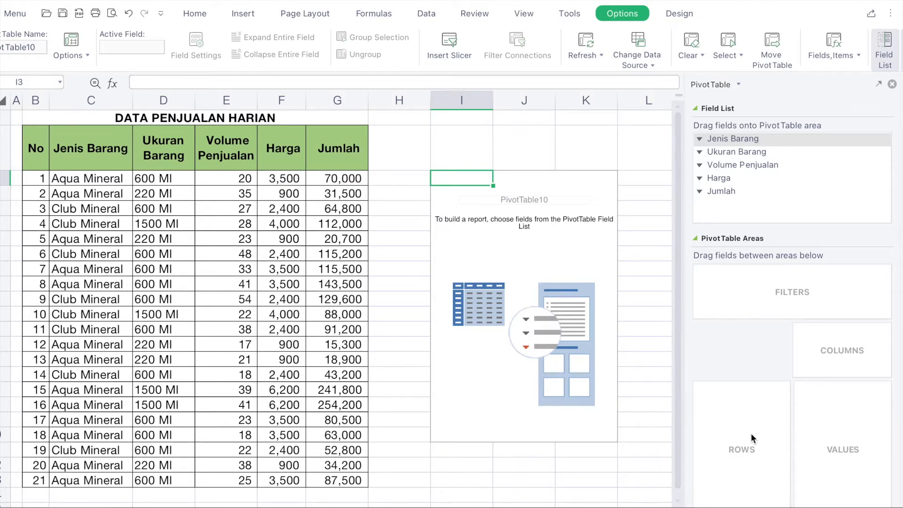
left_click(699, 139)
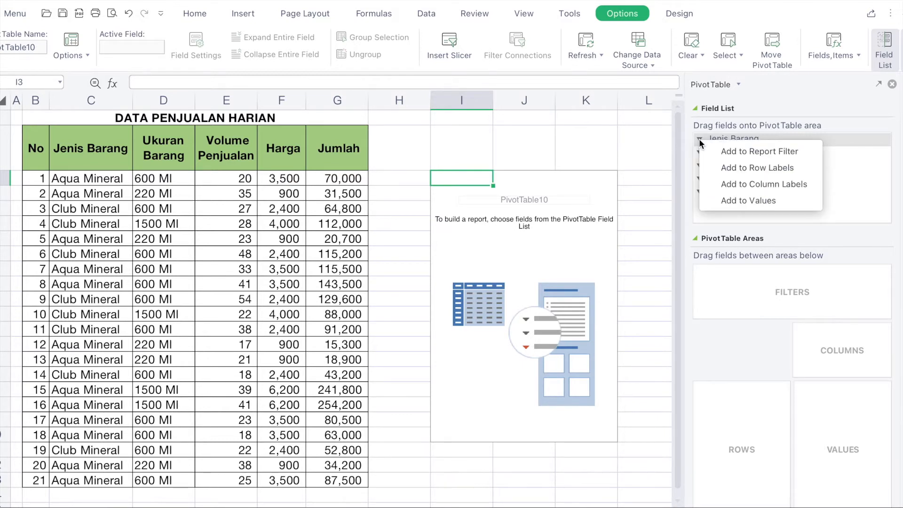
left_click(752, 168)
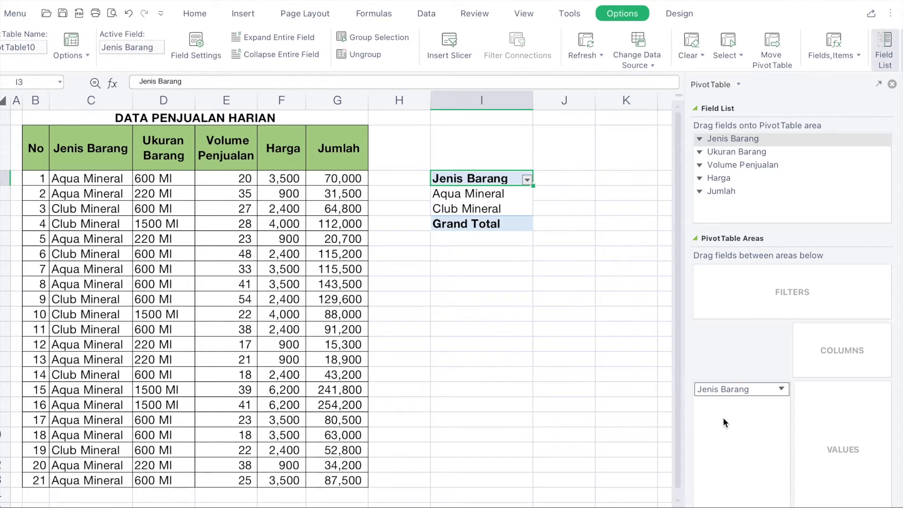
left_click(752, 151)
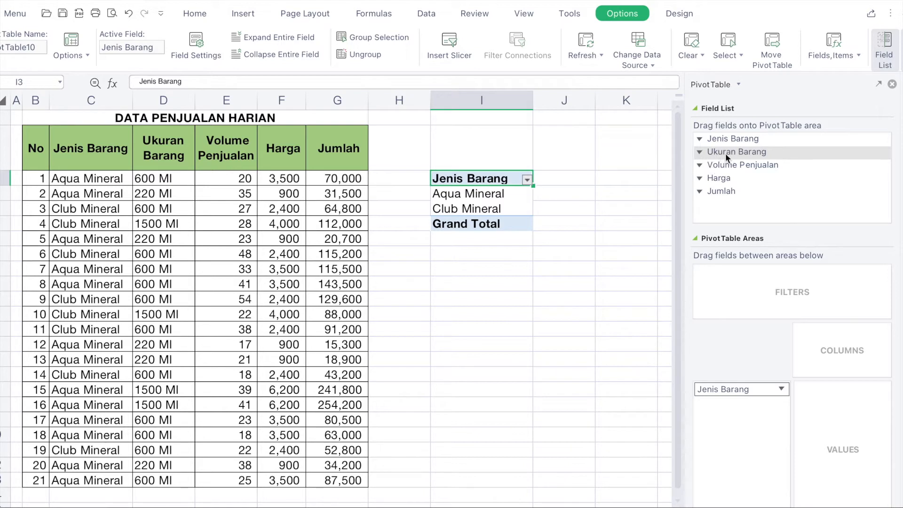
left_click(701, 151)
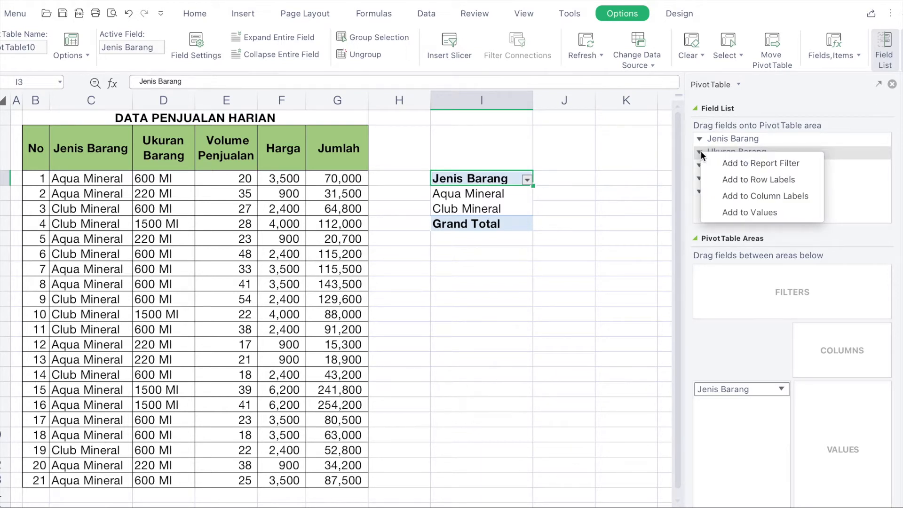
left_click(780, 196)
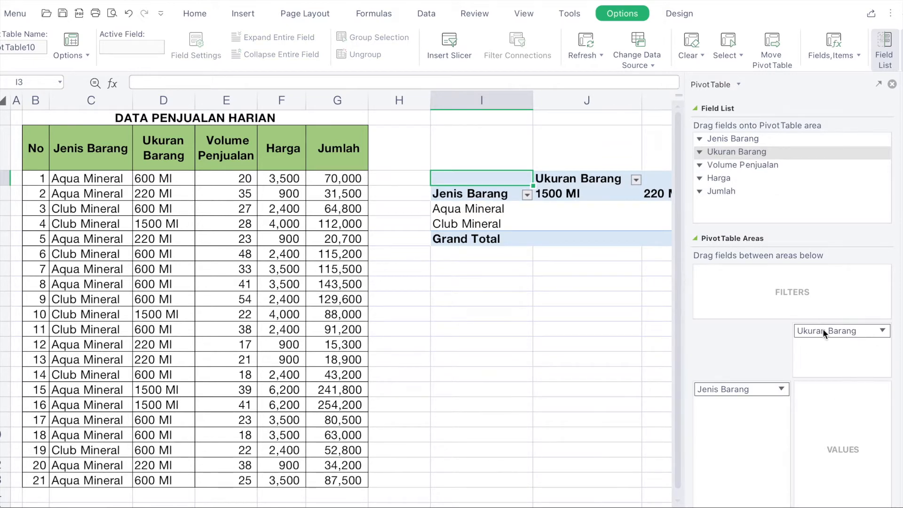
Step: Examine the PivotTable's row and column layout and compare it with the item types and sizes in the source data
scroll(585, 359, "right", 3)
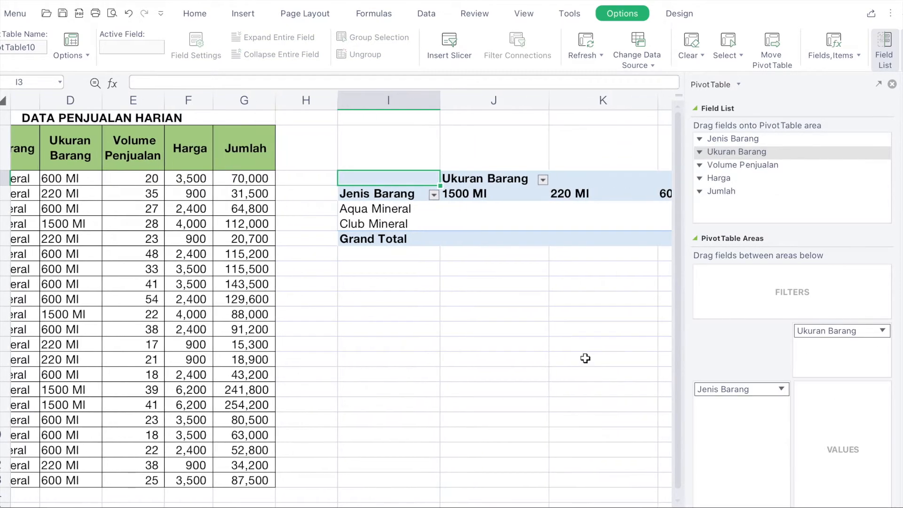
scroll(585, 359, "right", 4)
scroll(586, 359, "left", 2)
scroll(585, 358, "down", 1)
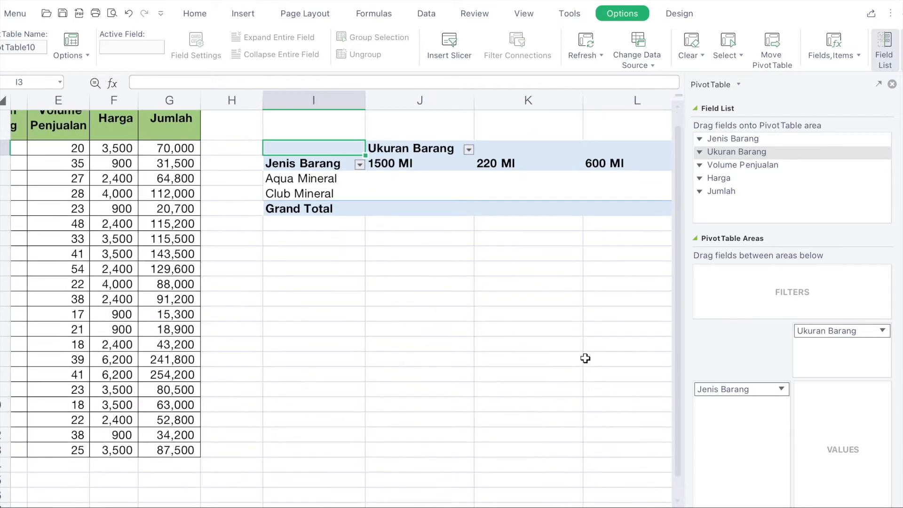
scroll(586, 359, "up", 1)
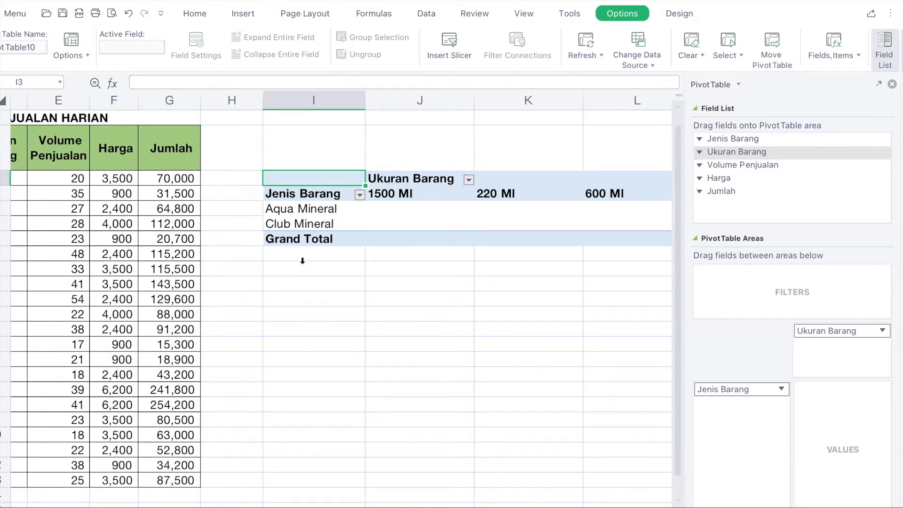
scroll(298, 275, "left", 5)
scroll(298, 275, "down", 3)
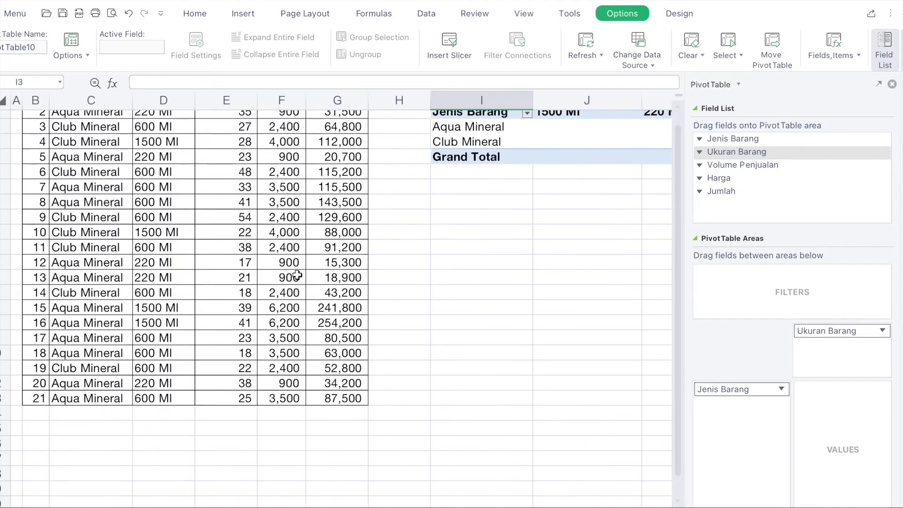
scroll(297, 275, "up", 2)
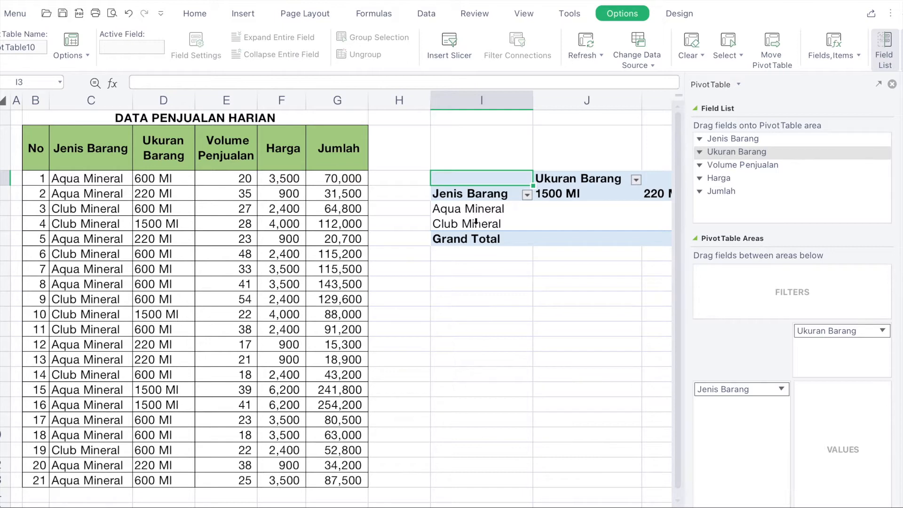
scroll(505, 316, "right", 2)
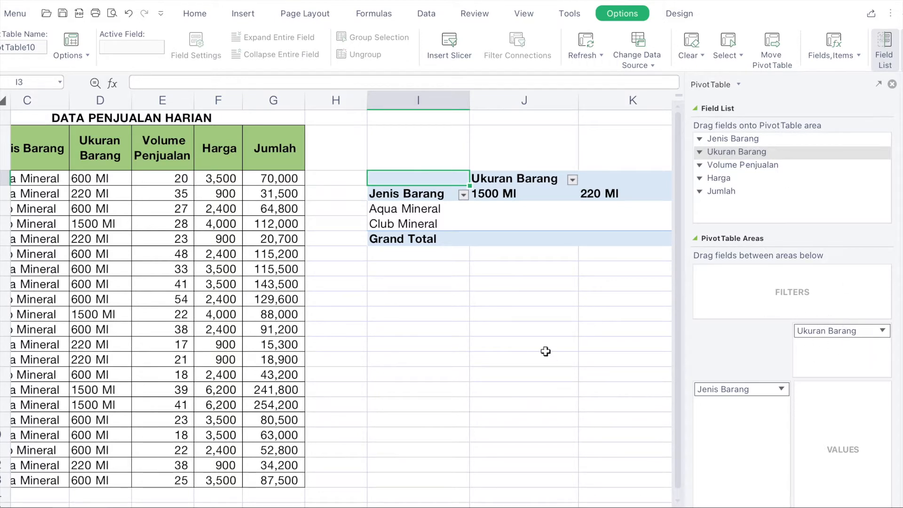
scroll(546, 351, "right", 1)
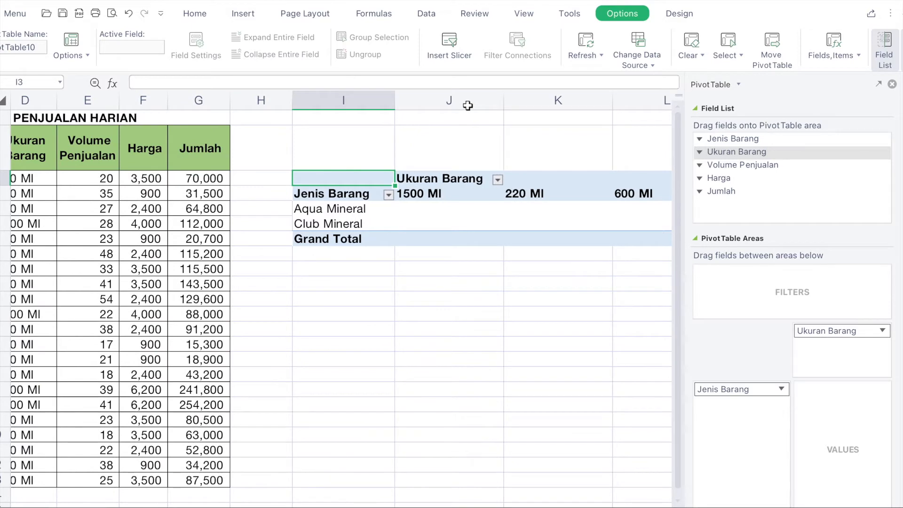
scroll(494, 141, "right", 2)
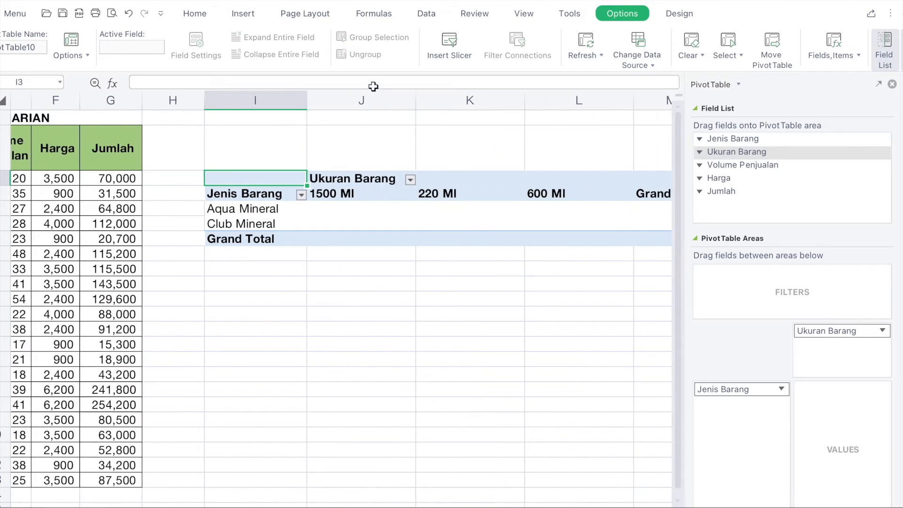
scroll(496, 168, "right", 1)
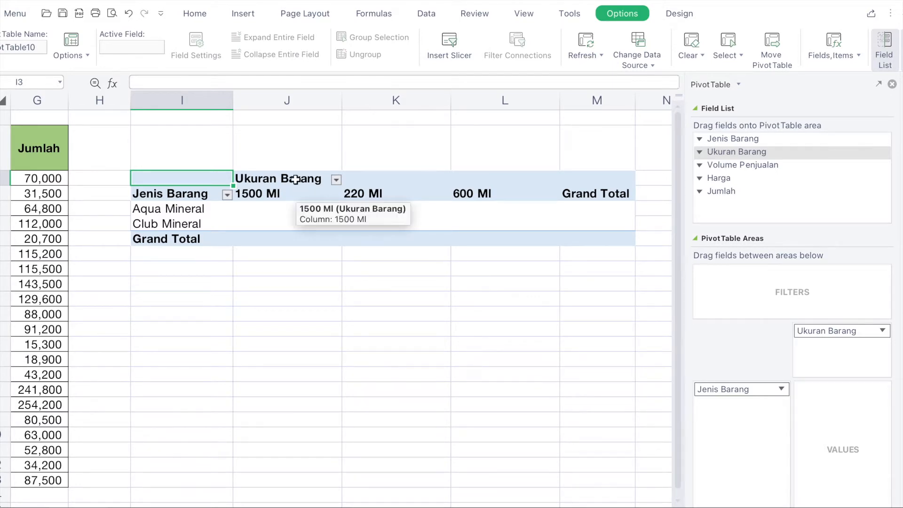
scroll(291, 297, "left", 1)
scroll(291, 296, "left", 5)
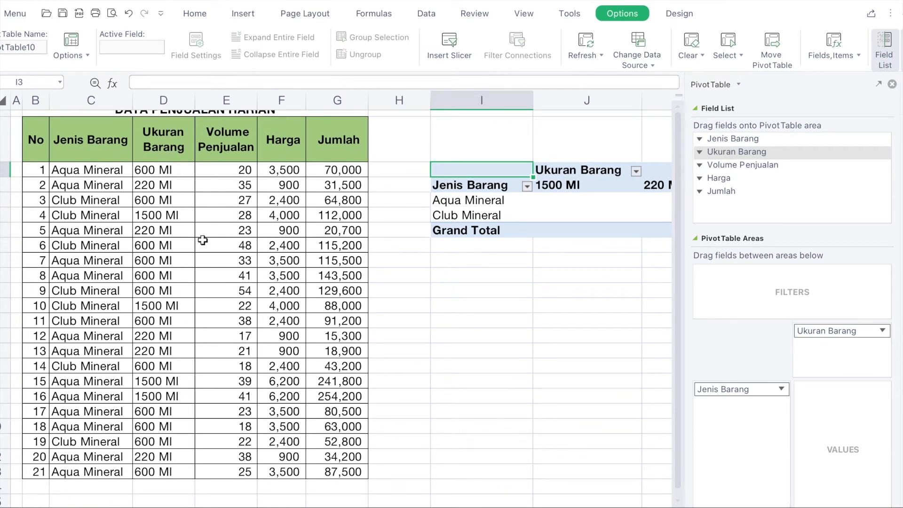
scroll(405, 279, "right", 3)
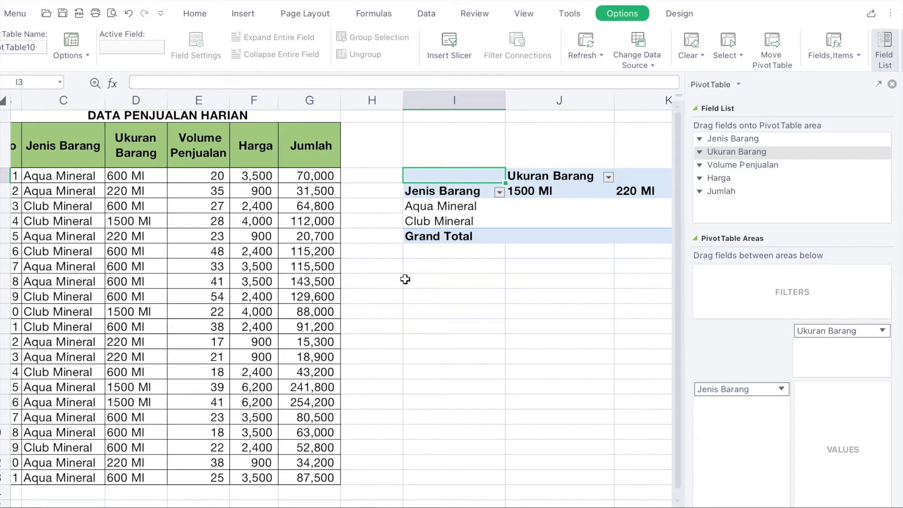
scroll(405, 279, "right", 1)
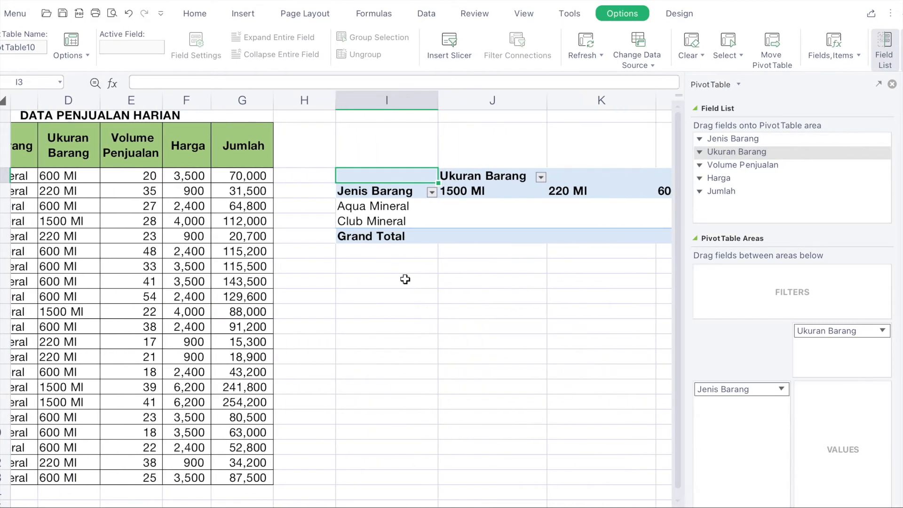
scroll(405, 280, "left", 1)
scroll(405, 280, "right", 3)
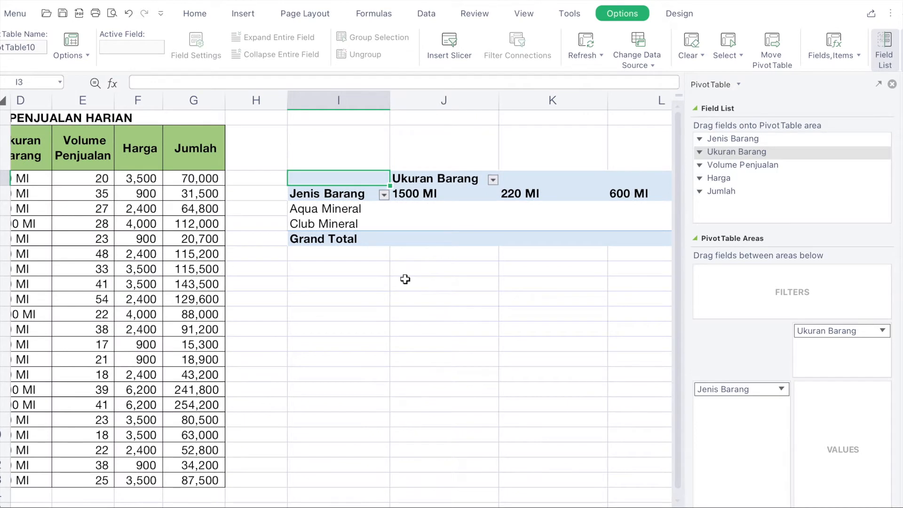
scroll(405, 279, "right", 2)
scroll(405, 279, "right", 1)
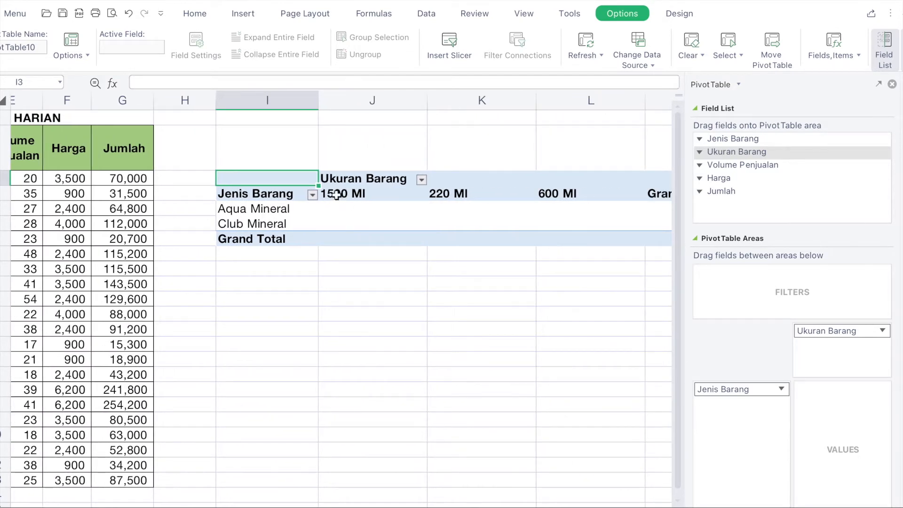
scroll(429, 284, "right", 3)
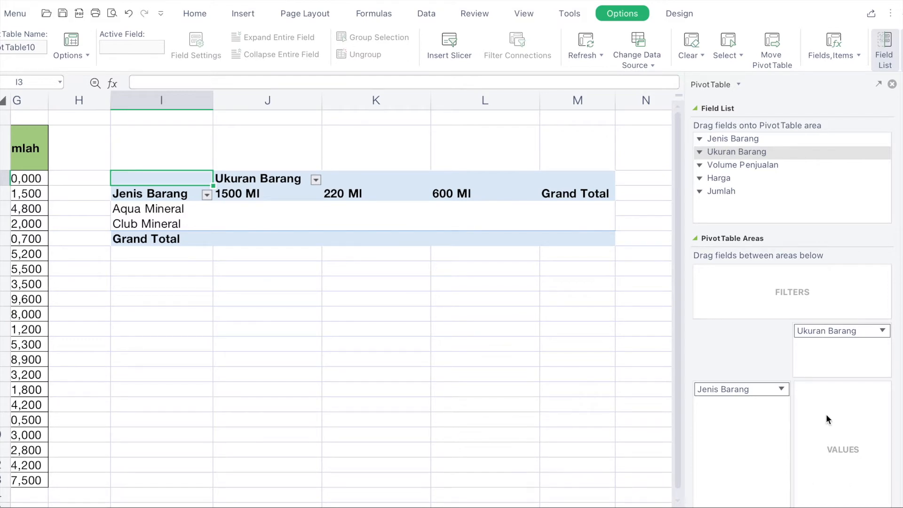
Step: Add Volume Penjualan to the PivotTable's values as a sum
scroll(582, 392, "left", 5)
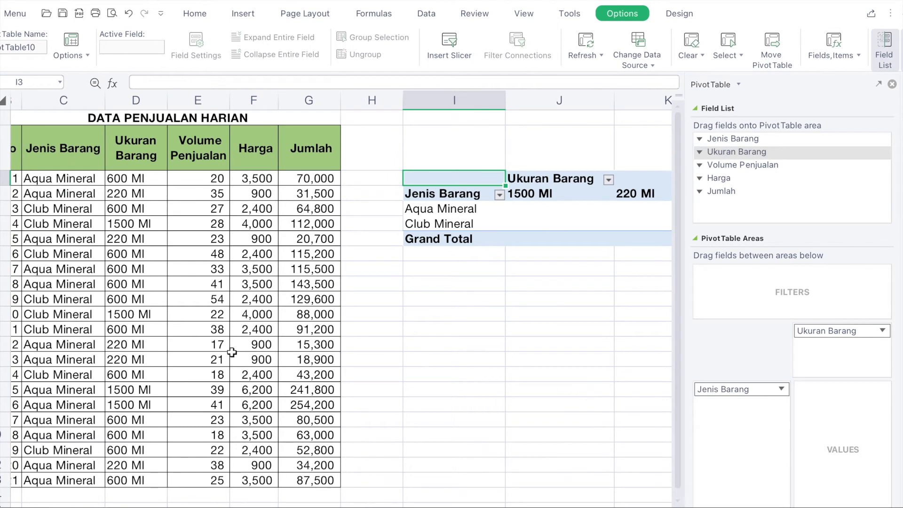
scroll(232, 349, "left", 2)
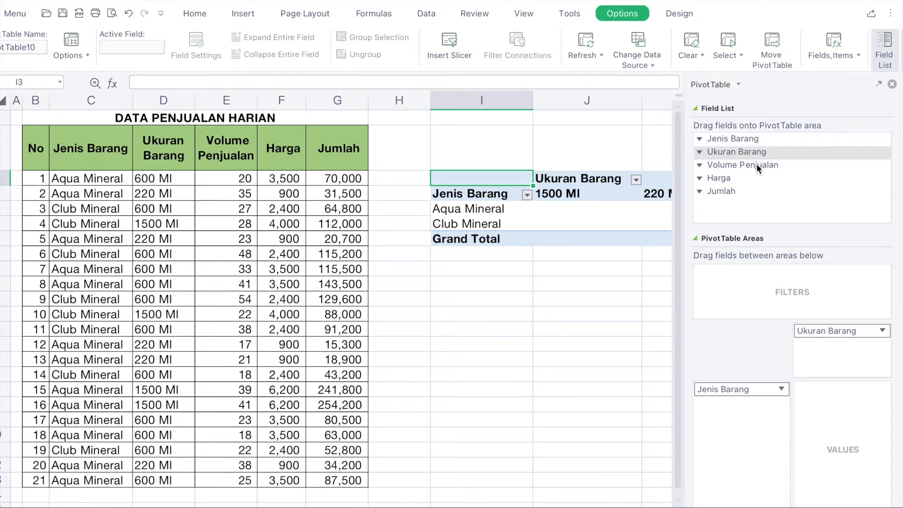
left_click(699, 165)
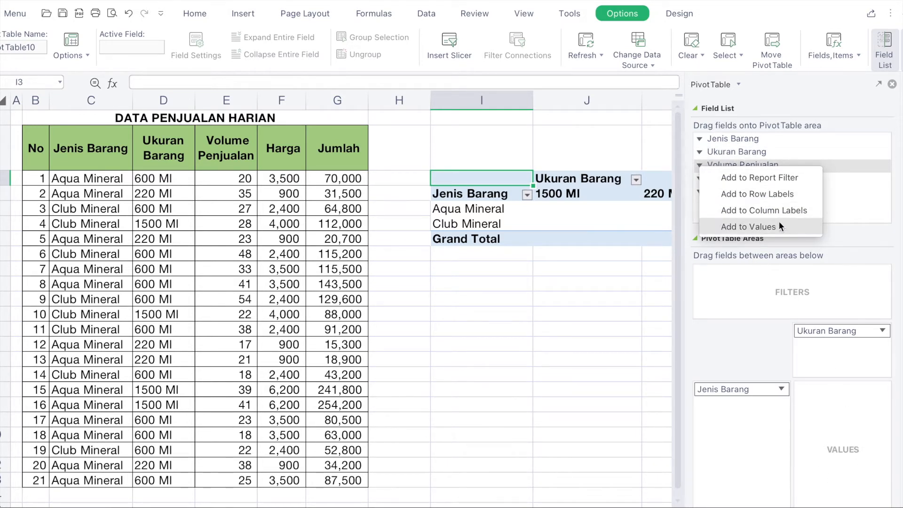
left_click(759, 228)
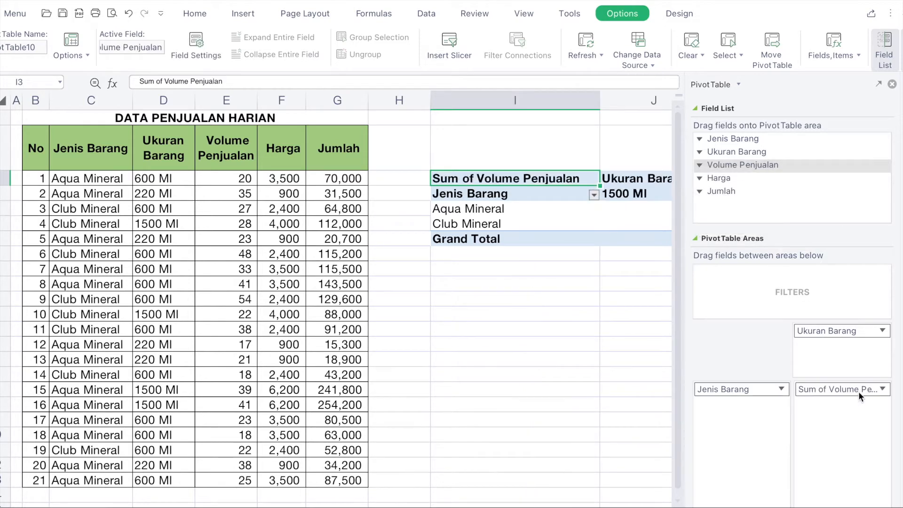
scroll(583, 361, "right", 5)
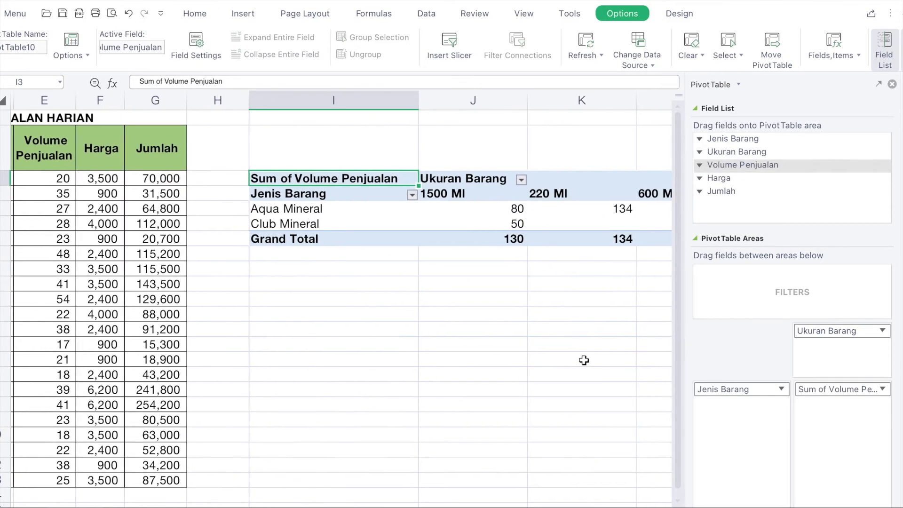
scroll(521, 281, "right", 1)
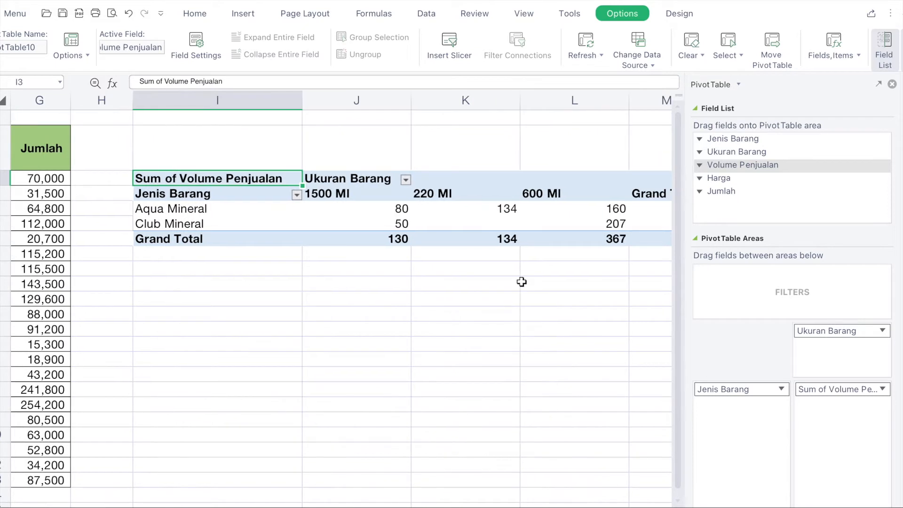
Step: Set the Volume Penjualan value field to be summarised by Sum in its value field settings
scroll(521, 281, "right", 1)
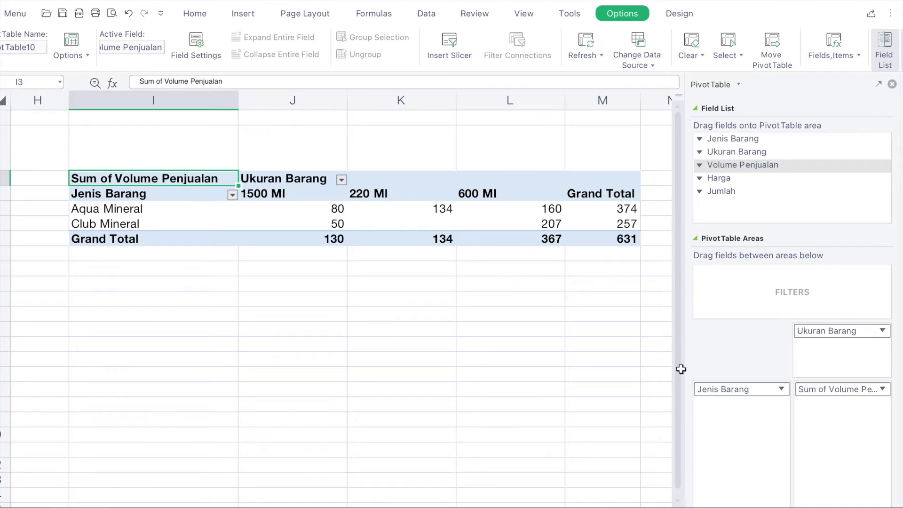
left_click(841, 393)
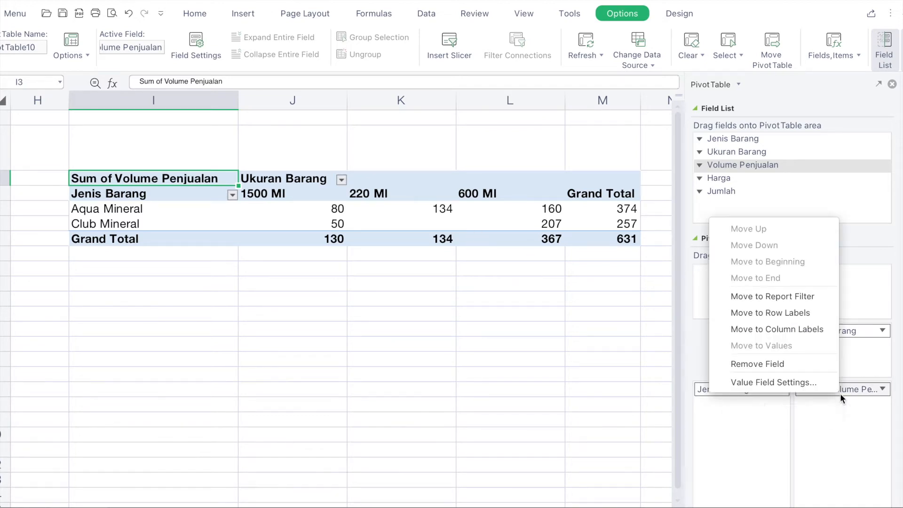
left_click(884, 389)
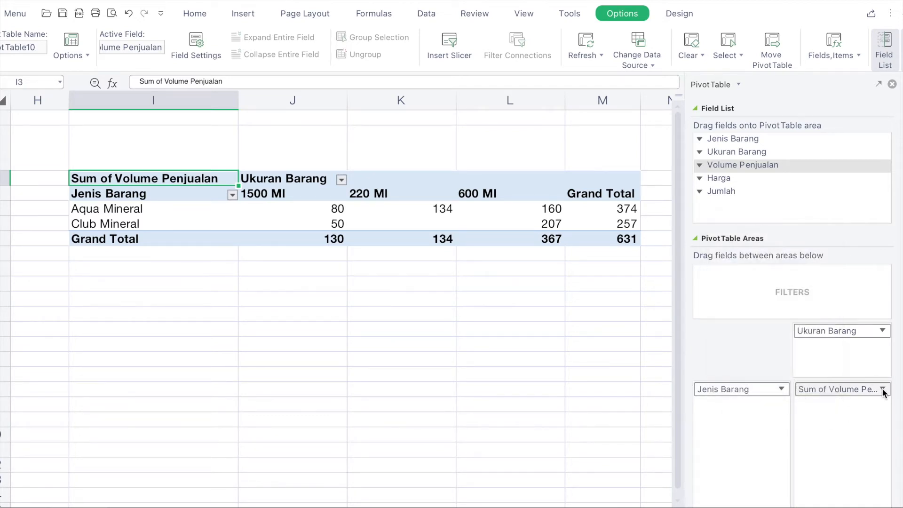
left_click(883, 390)
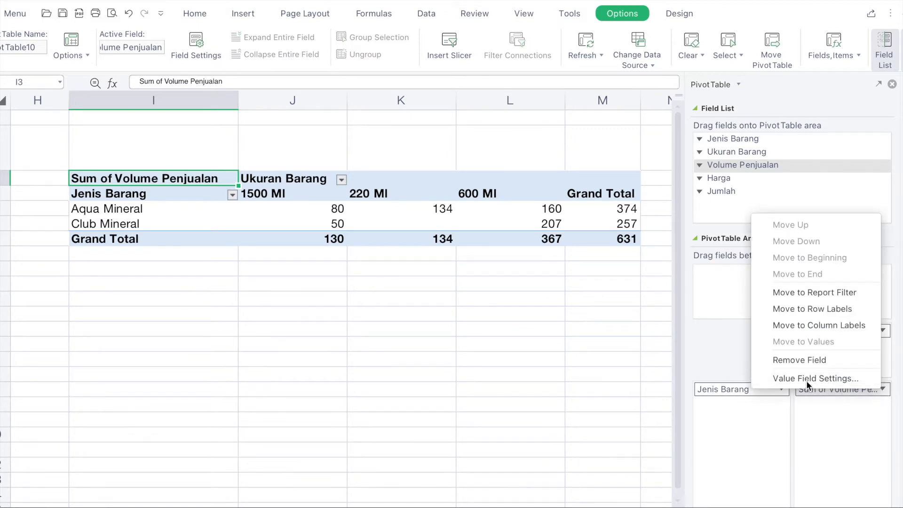
left_click(832, 378)
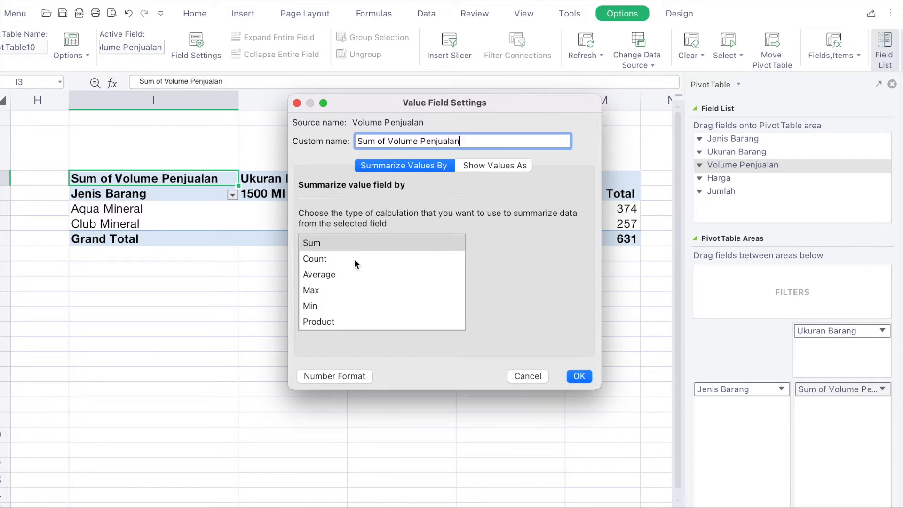
left_click(326, 244)
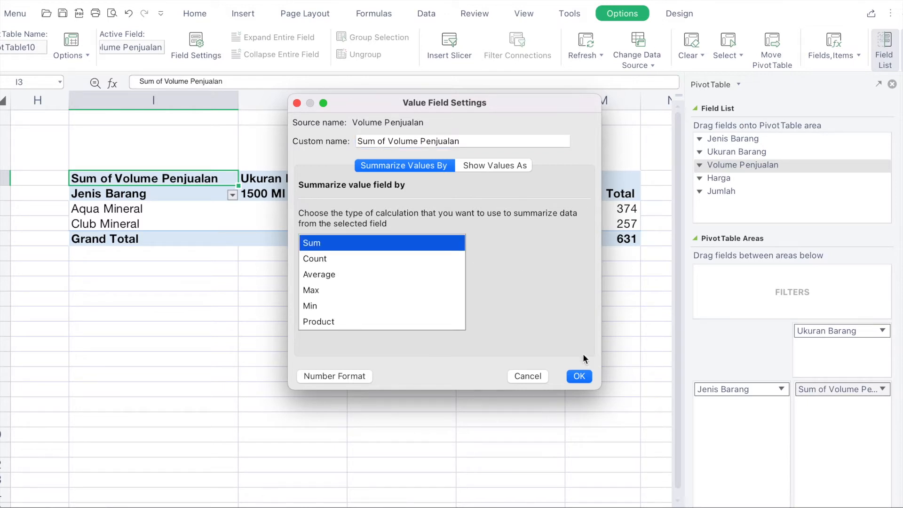
left_click(579, 377)
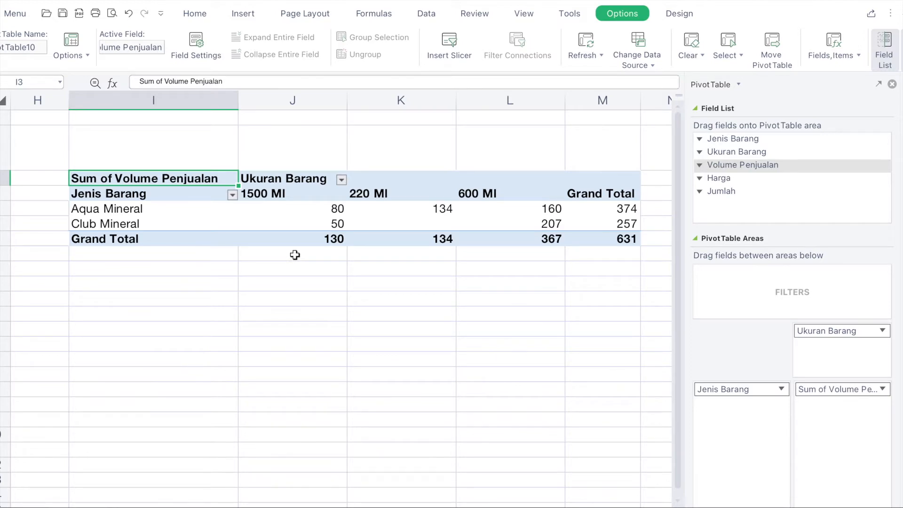
Step: Examine the PivotTable's sales volumes per item type and size, including the grand totals, and compare them with the source data
scroll(295, 254, "left", 5)
scroll(295, 255, "right", 3)
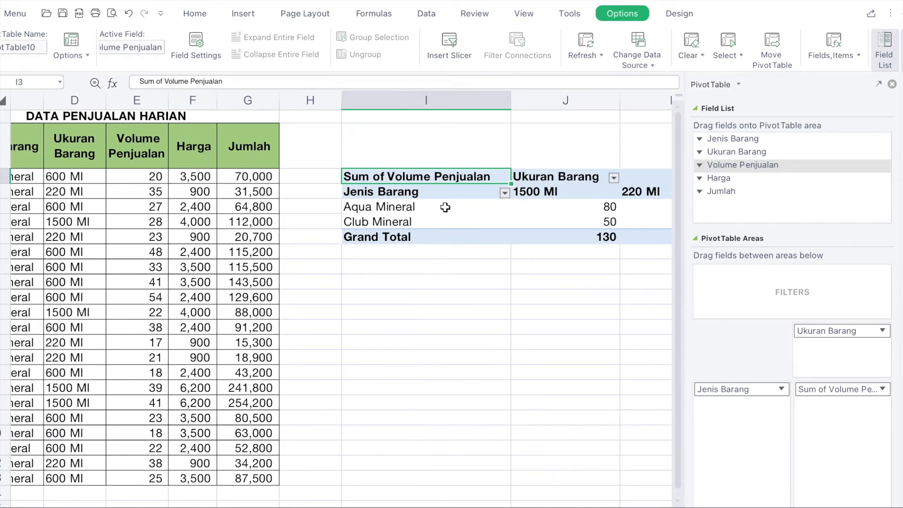
scroll(445, 207, "right", 1)
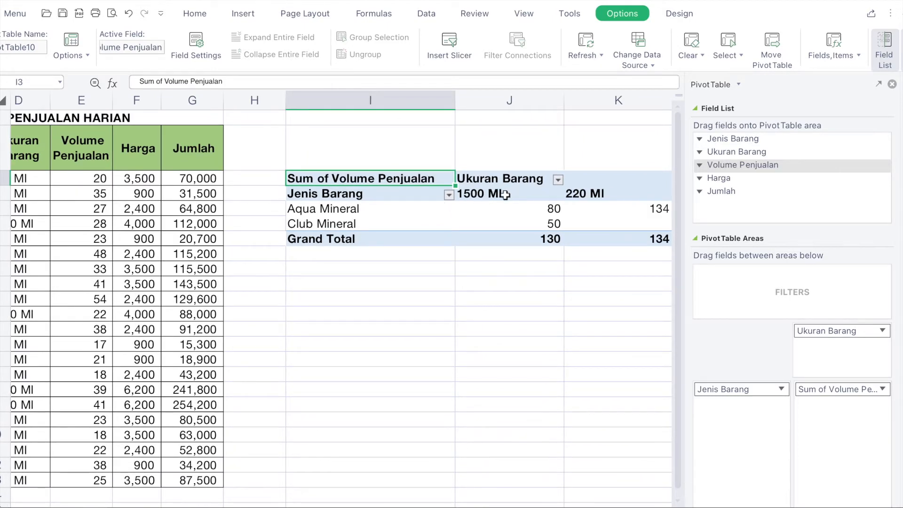
left_click(534, 212)
scroll(204, 235, "left", 3)
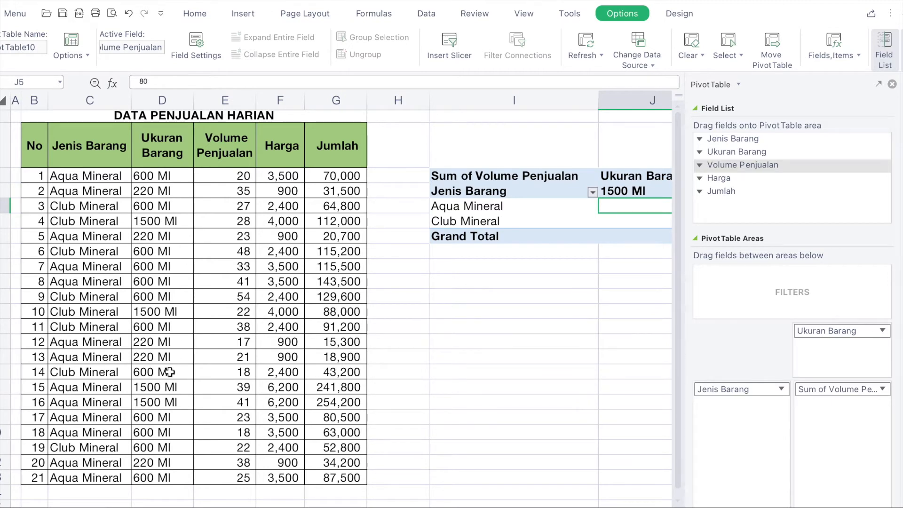
scroll(520, 282, "right", 2)
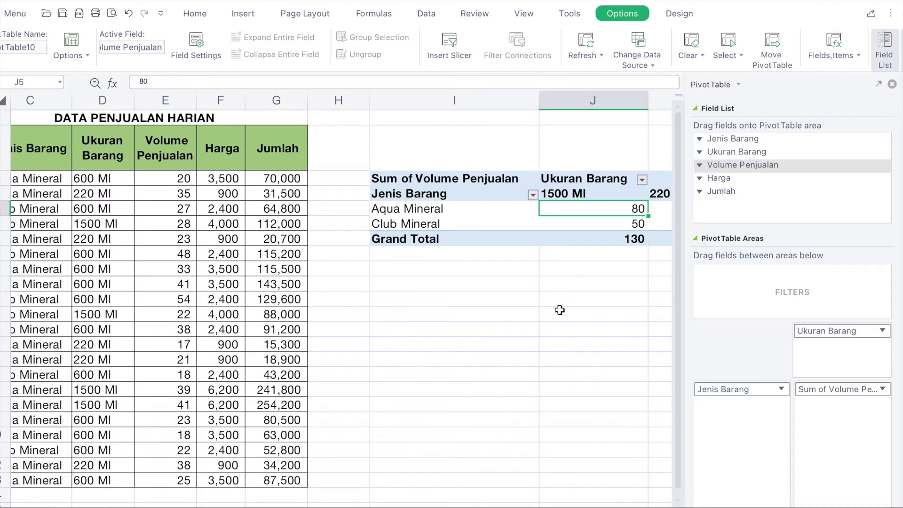
scroll(559, 310, "right", 2)
scroll(541, 295, "right", 4)
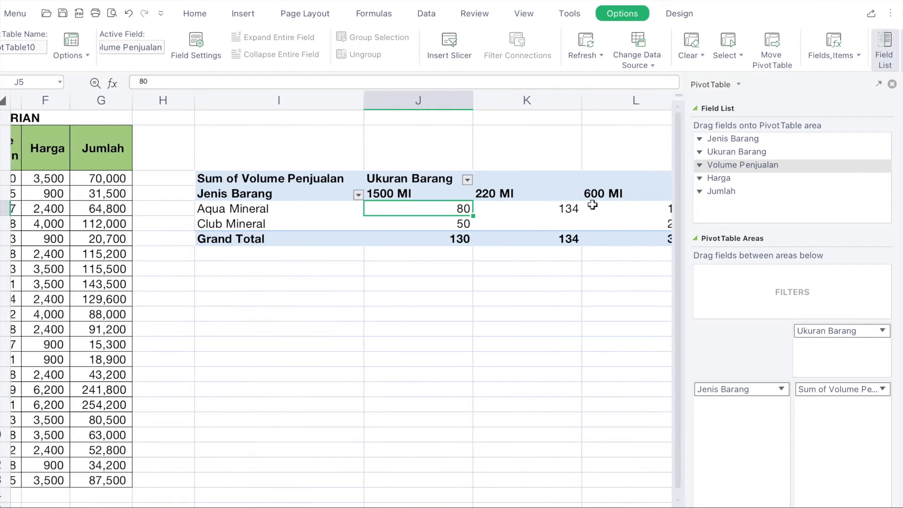
scroll(544, 311, "right", 2)
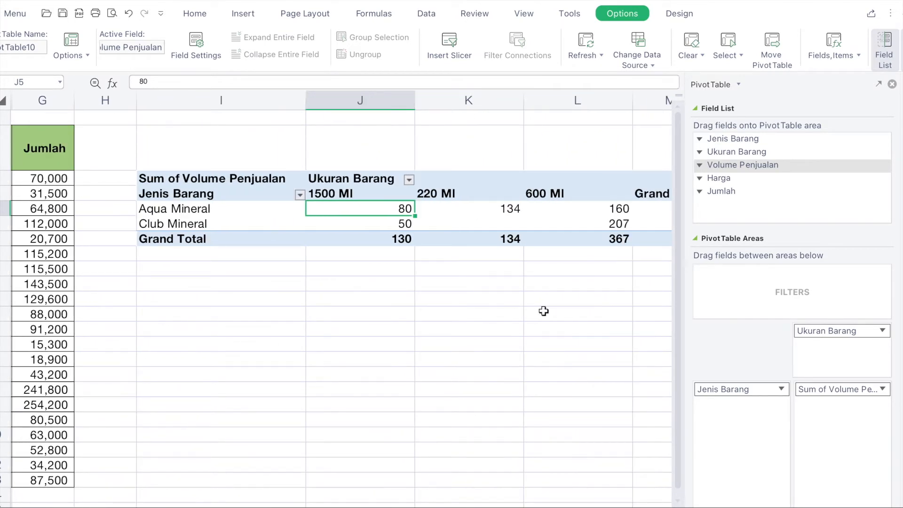
scroll(481, 336, "right", 2)
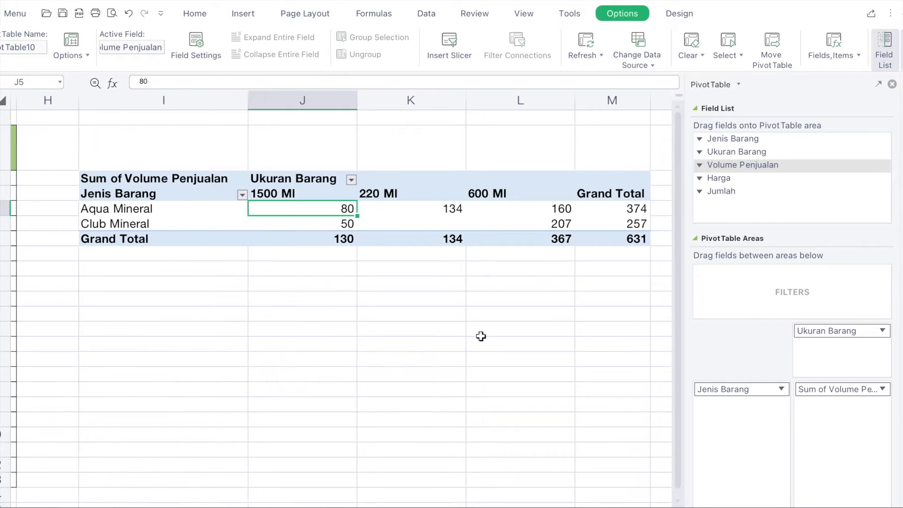
scroll(481, 336, "right", 1)
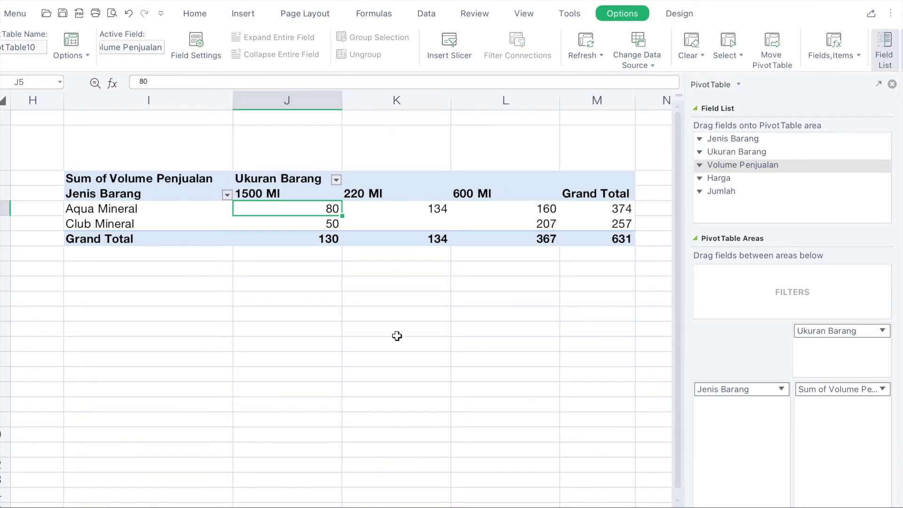
scroll(397, 336, "left", 3)
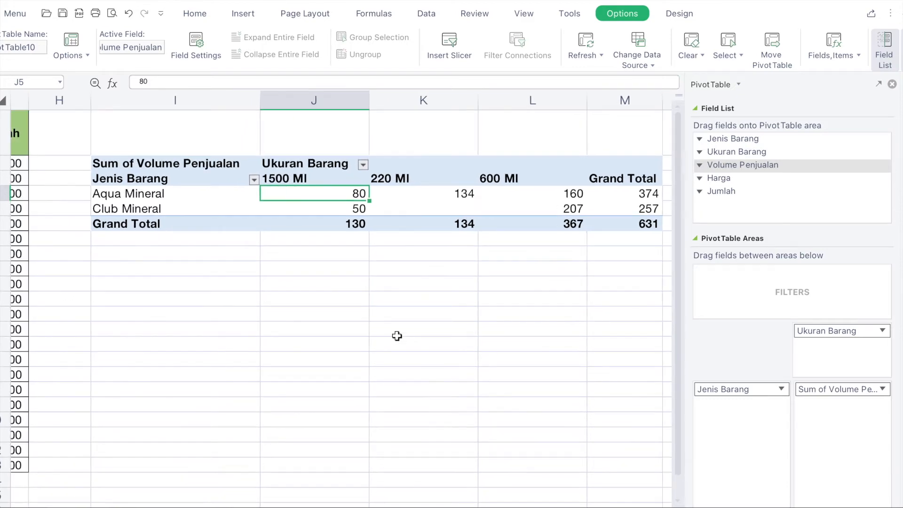
scroll(397, 336, "left", 5)
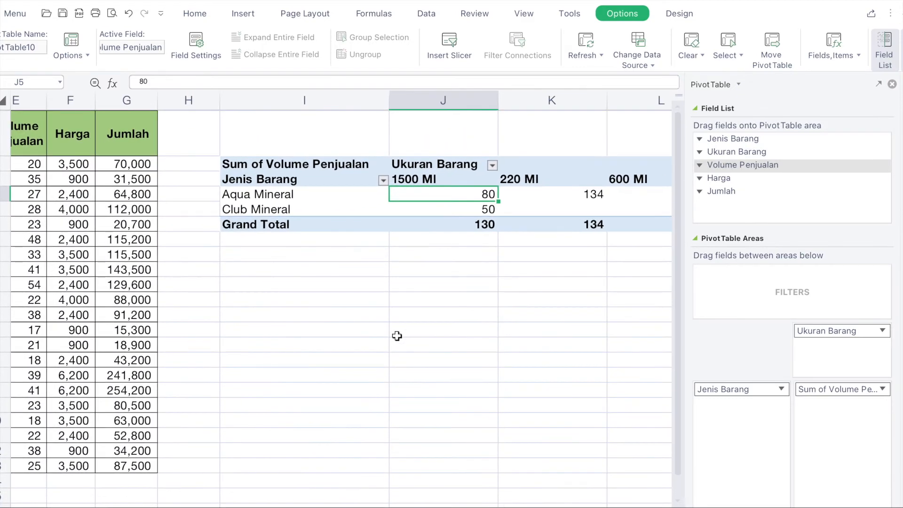
scroll(397, 335, "left", 2)
scroll(397, 336, "down", 1)
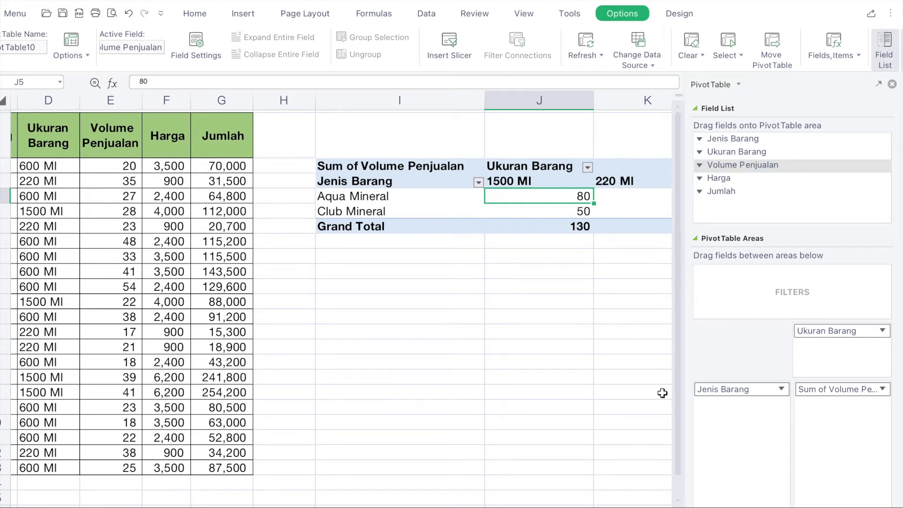
Step: Remove Volume Penjualan from the PivotTable's values and add Jumlah as the summed value instead
left_click(883, 389)
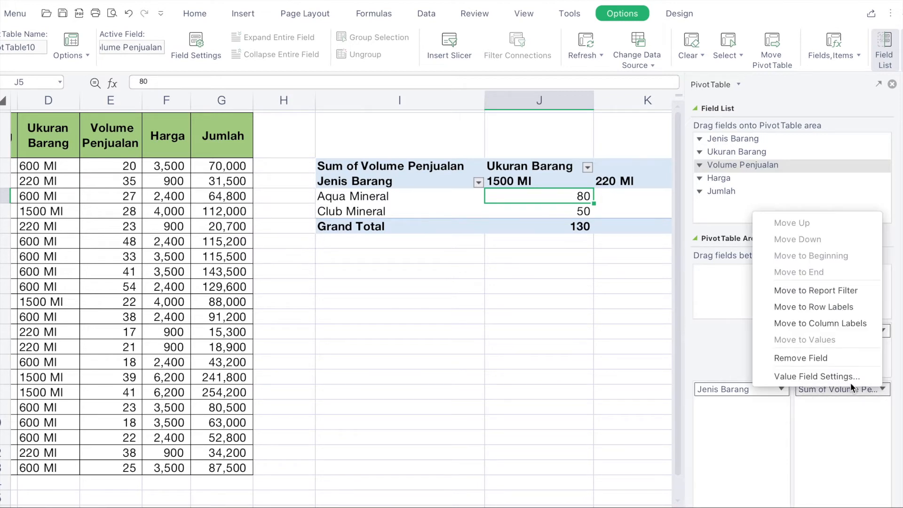
left_click(830, 360)
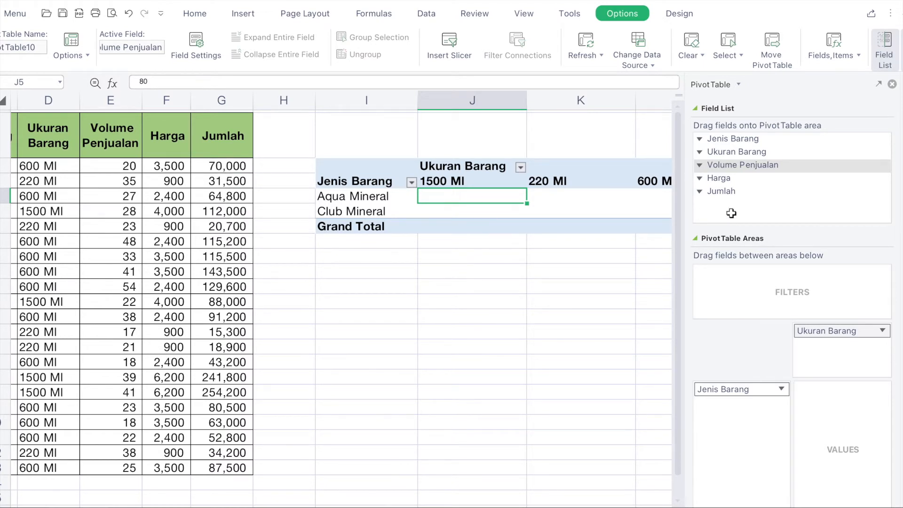
left_click(699, 192)
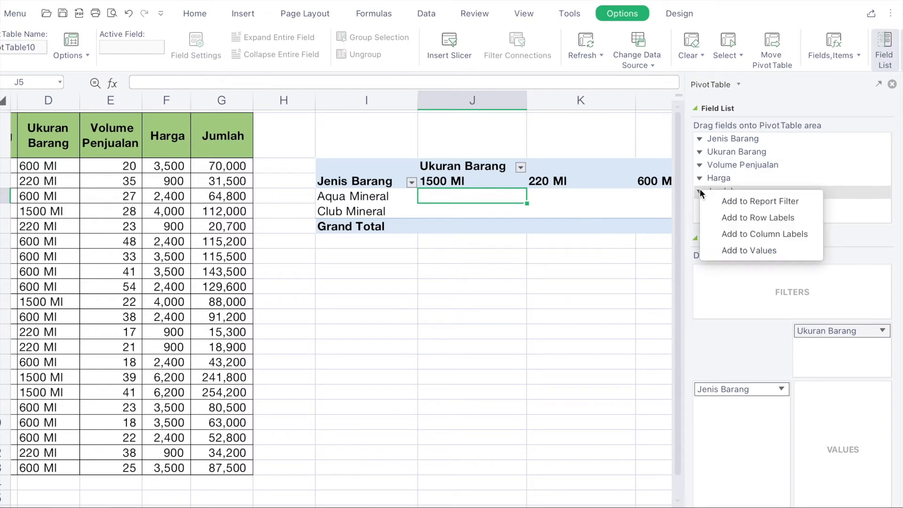
left_click(771, 250)
Step: Format the PivotTable's amounts in columns J to M with a thousands separator and no decimal places
scroll(532, 301, "right", 1)
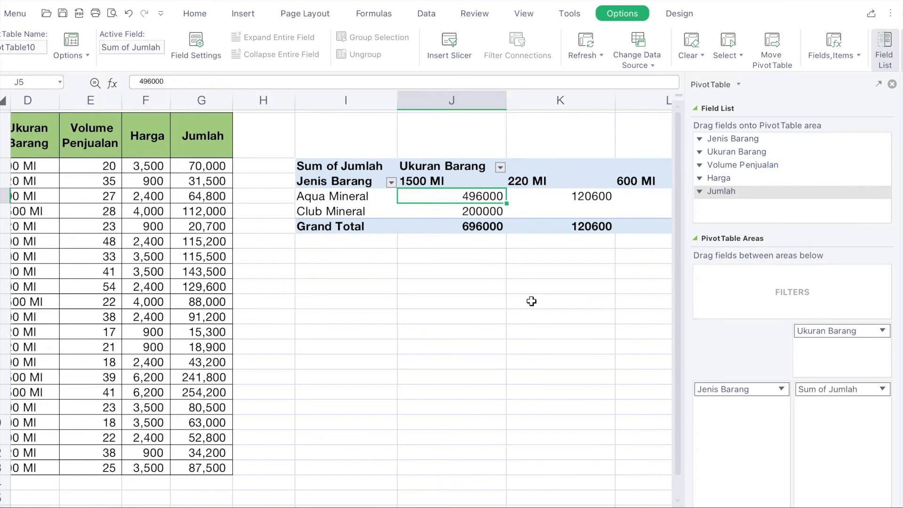
scroll(532, 301, "right", 3)
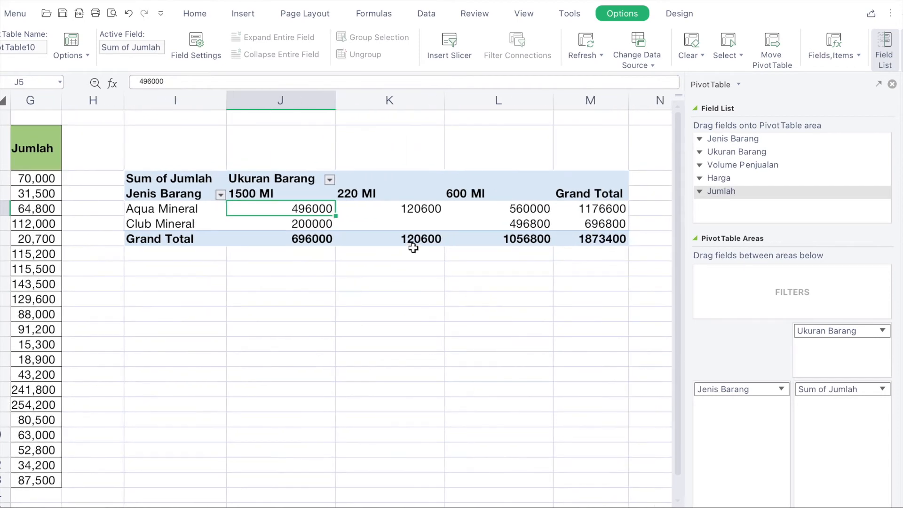
left_click(290, 93)
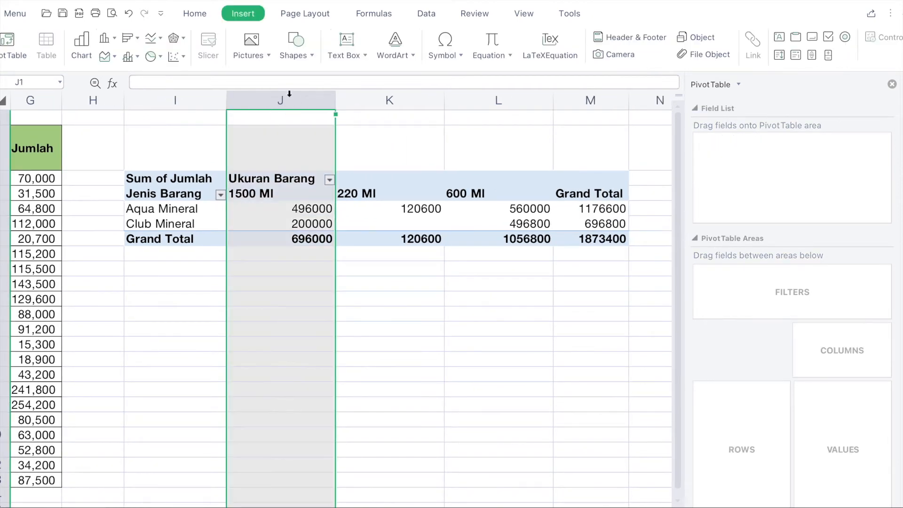
left_click(585, 95, "shift")
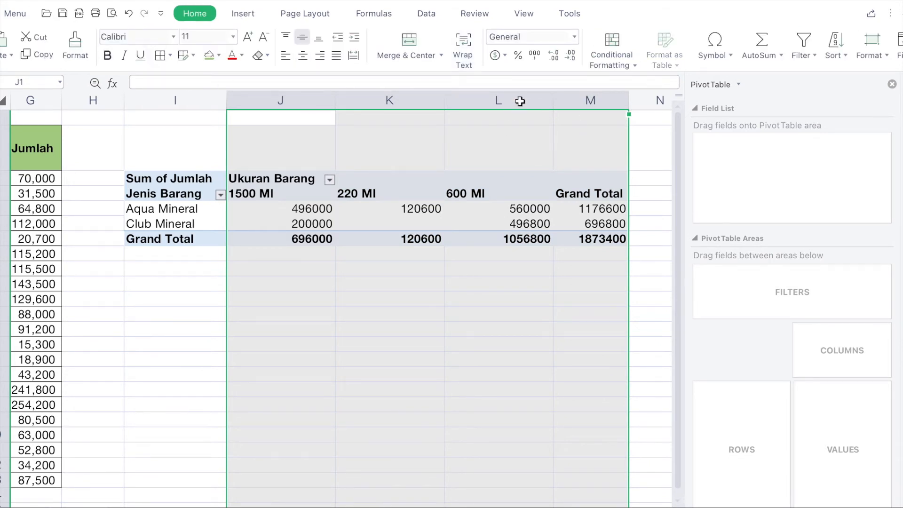
left_click(535, 56)
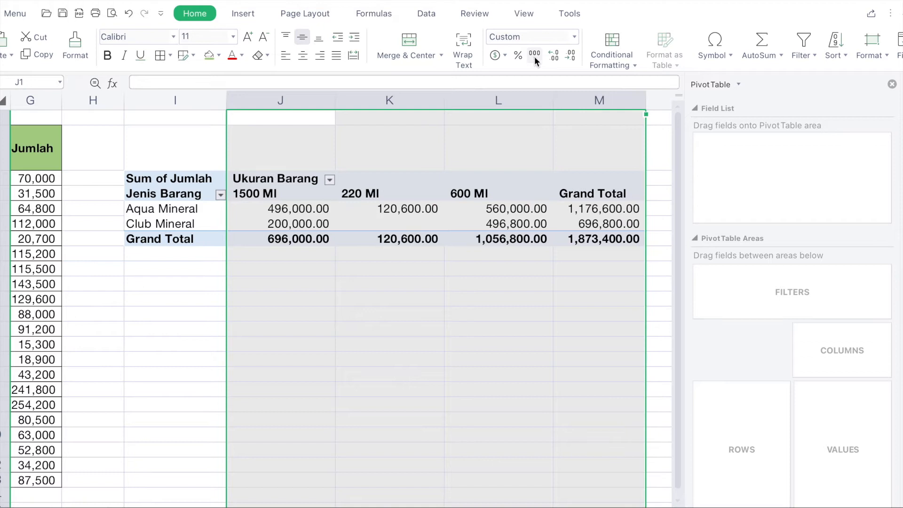
left_click(569, 55)
left_click(569, 55)
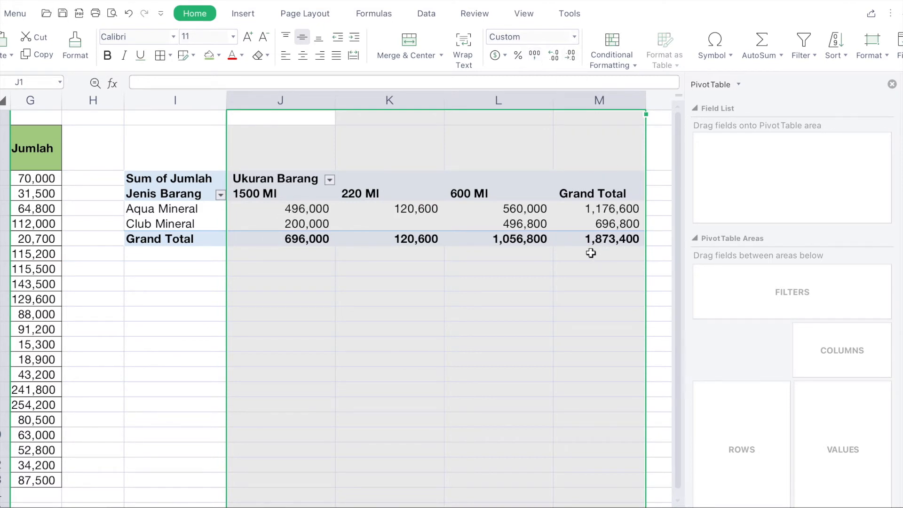
left_click(579, 239)
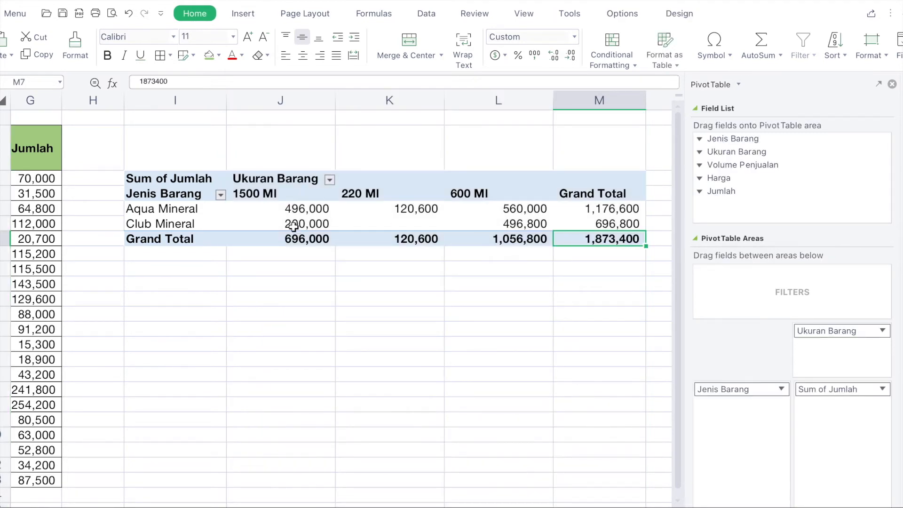
left_click(191, 213)
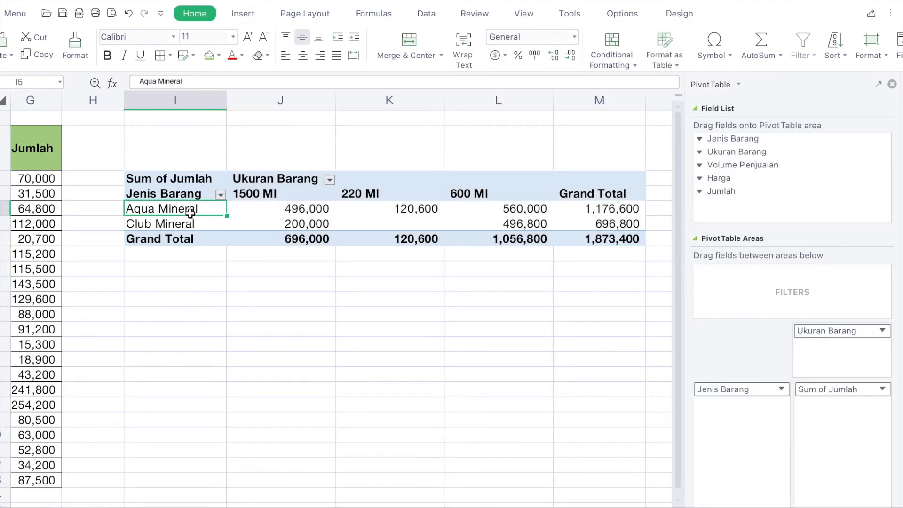
left_click(282, 210)
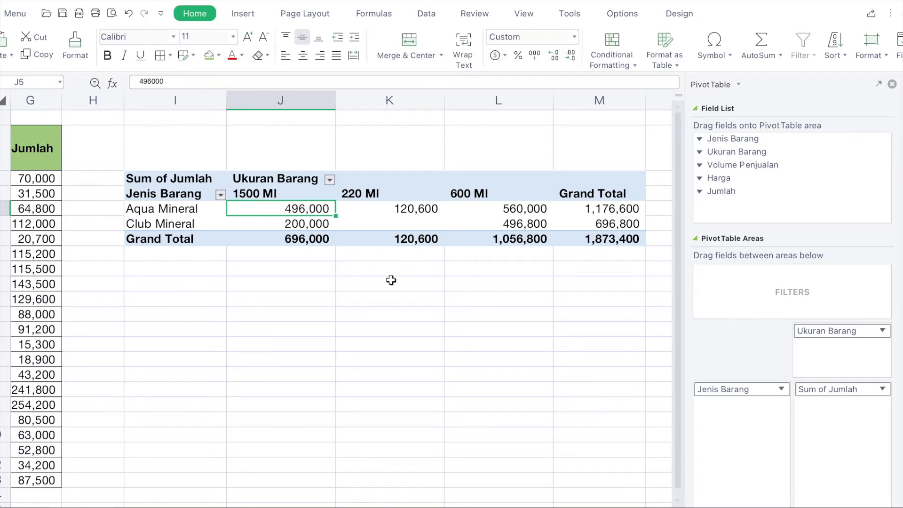
Step: Total the source table's Jumlah column in G24 with =SUM(G3:G23) and widen column G to fit its contents
scroll(391, 280, "left", 1)
scroll(391, 280, "down", 1)
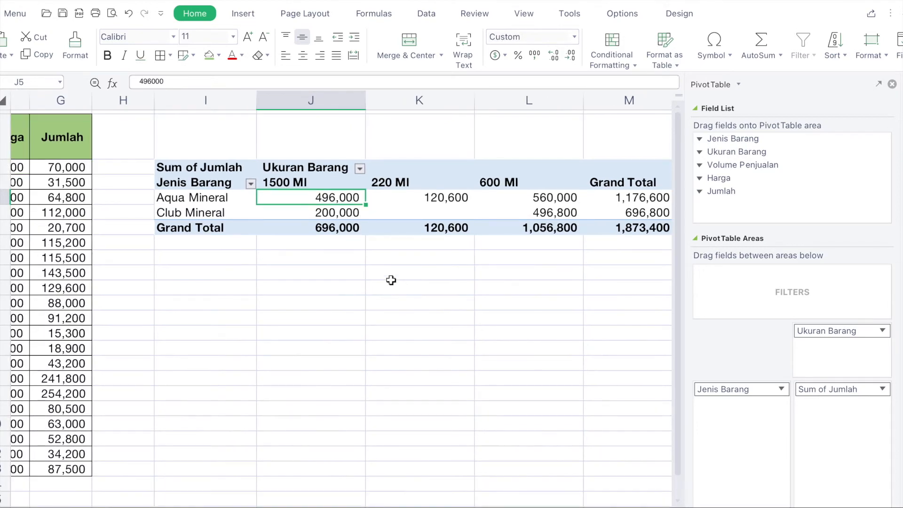
scroll(391, 280, "left", 5)
scroll(391, 280, "down", 1)
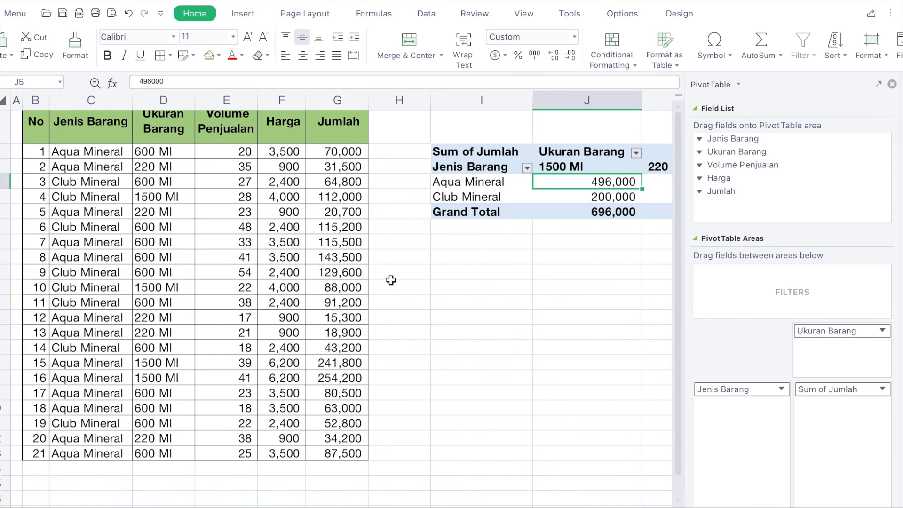
left_click(332, 460)
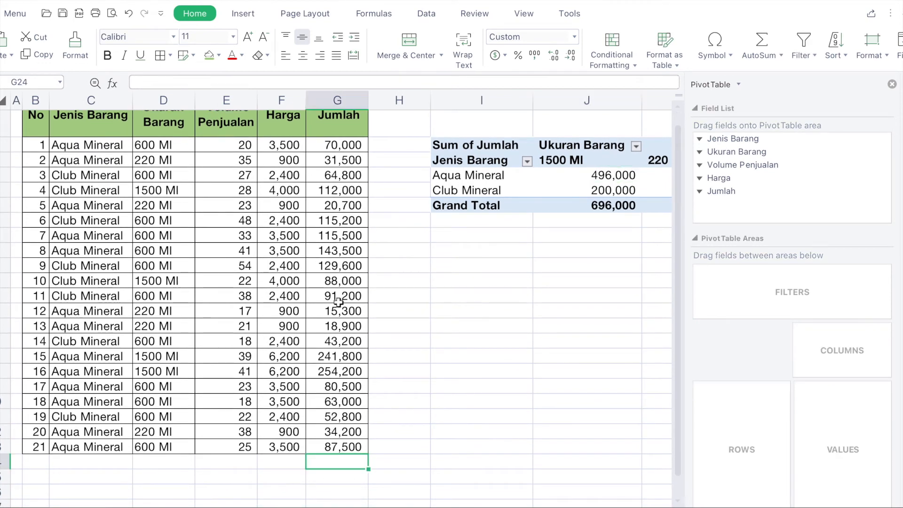
scroll(343, 288, "up", 1)
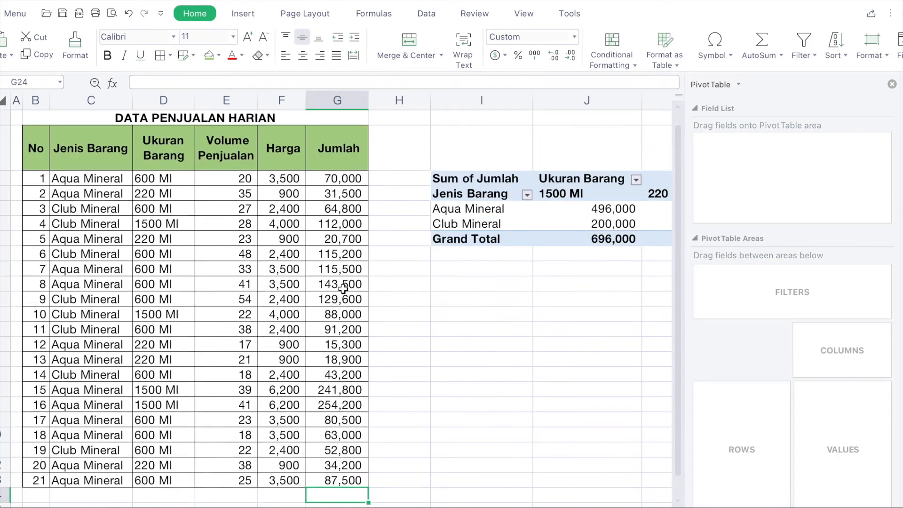
scroll(346, 342, "down", 1)
type("=sum(")
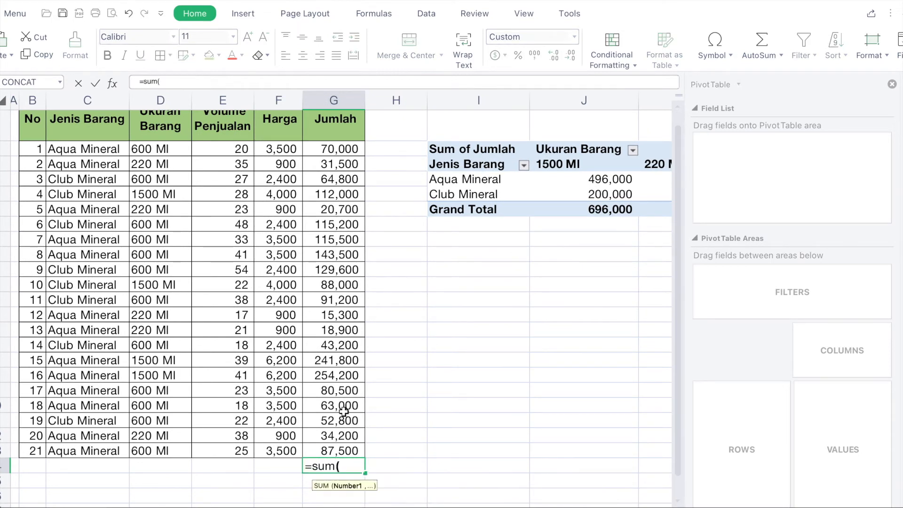
left_click(332, 450)
left_click(339, 149, "shift")
key("Return")
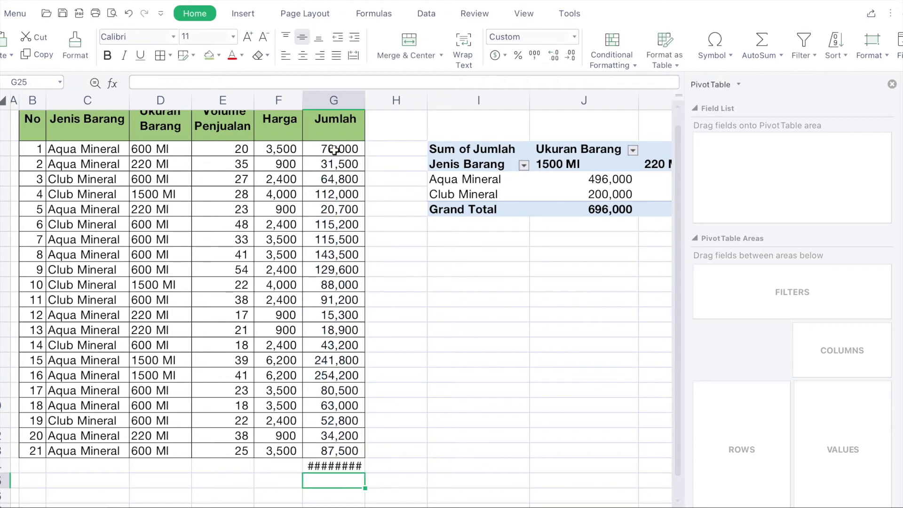
double_click(366, 101)
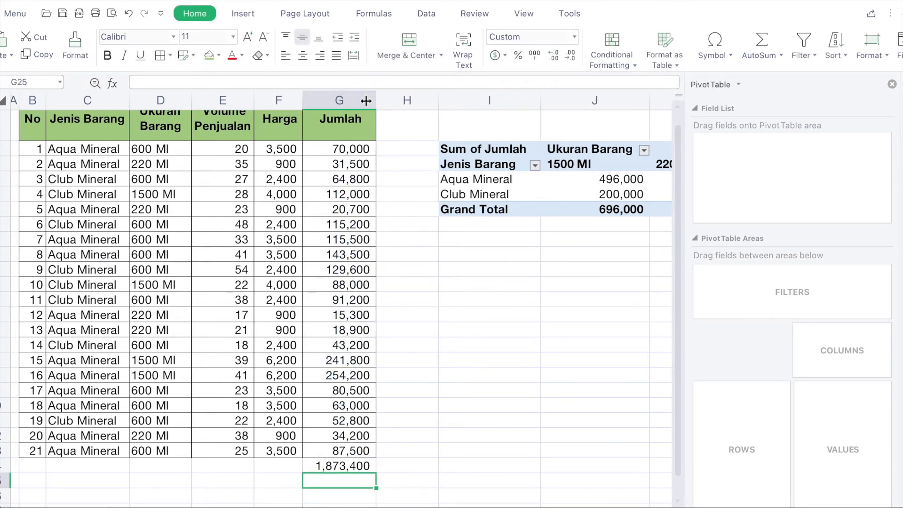
left_click(319, 467)
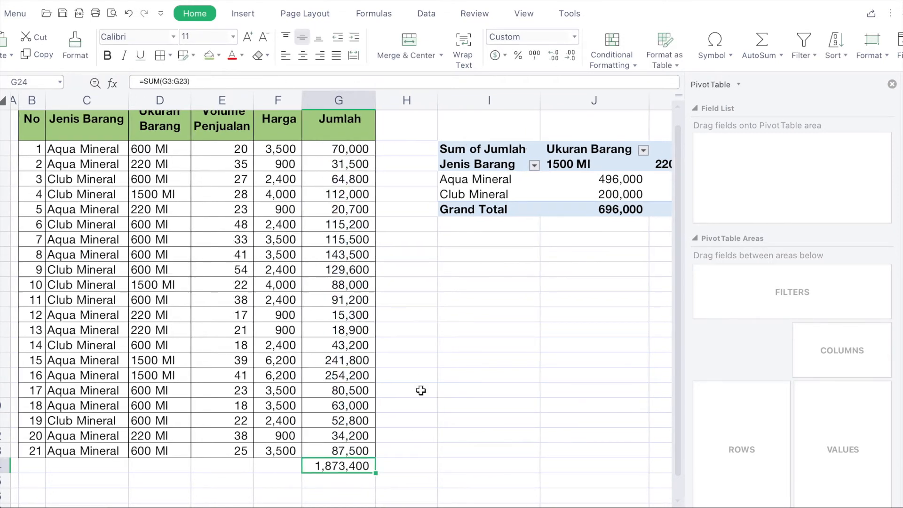
Step: Compare the PivotTable's overall grand total with the source total and examine the amounts per item type and size
scroll(419, 389, "right", 4)
scroll(530, 294, "right", 3)
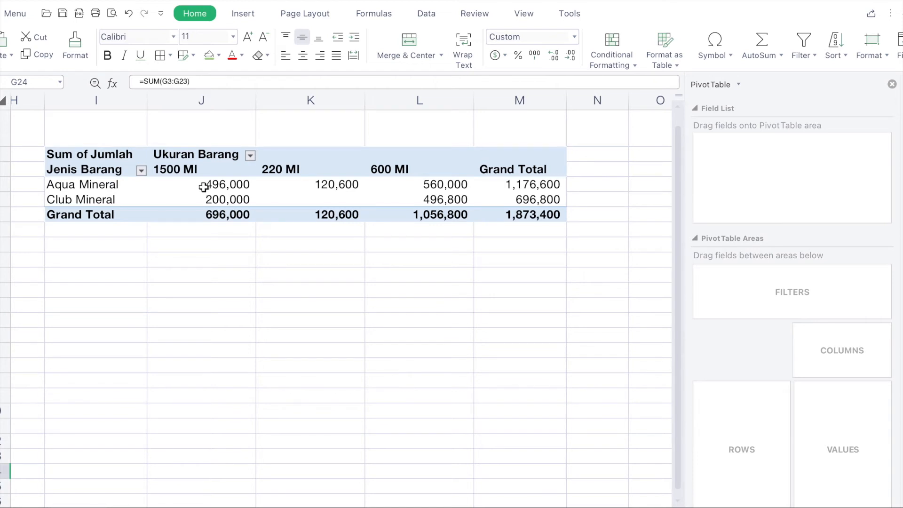
left_click(102, 188)
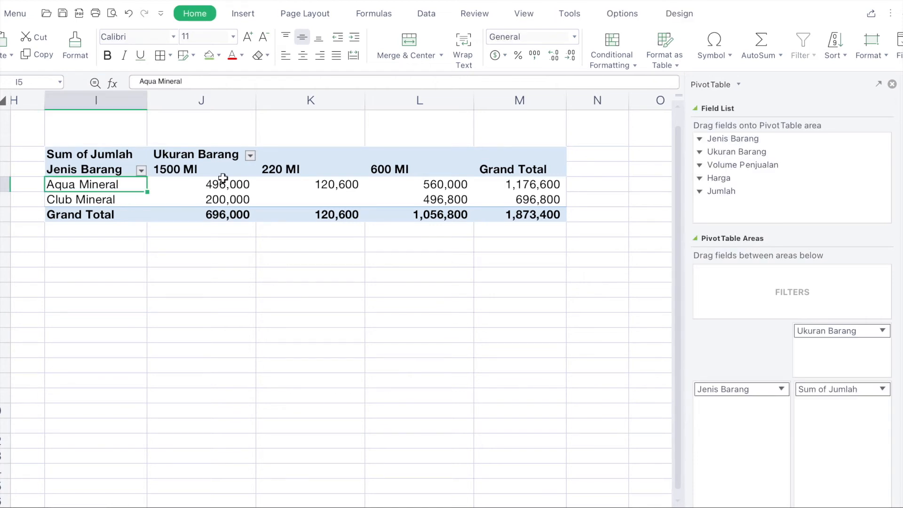
left_click(223, 184)
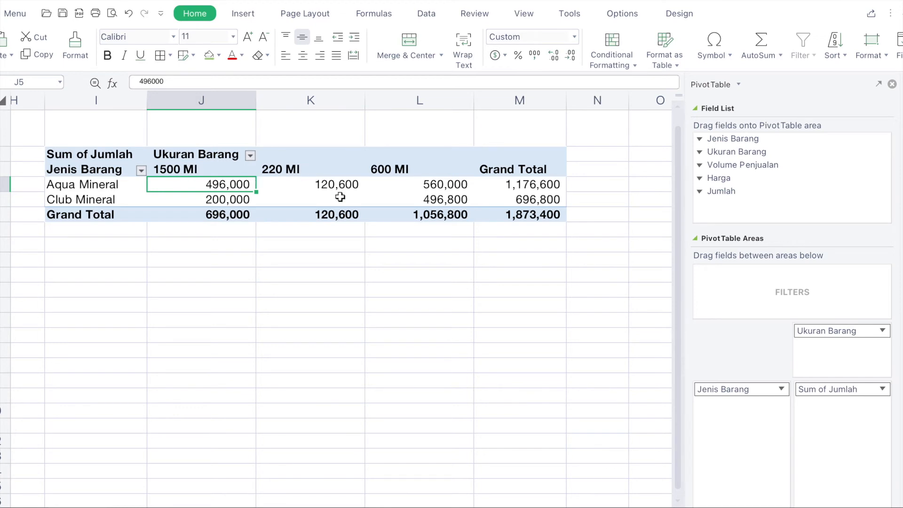
left_click(497, 184)
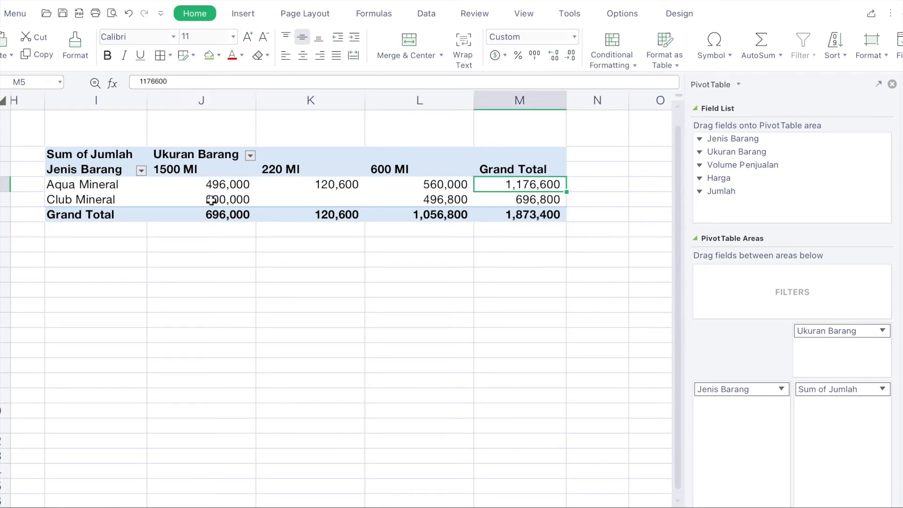
left_click(500, 201)
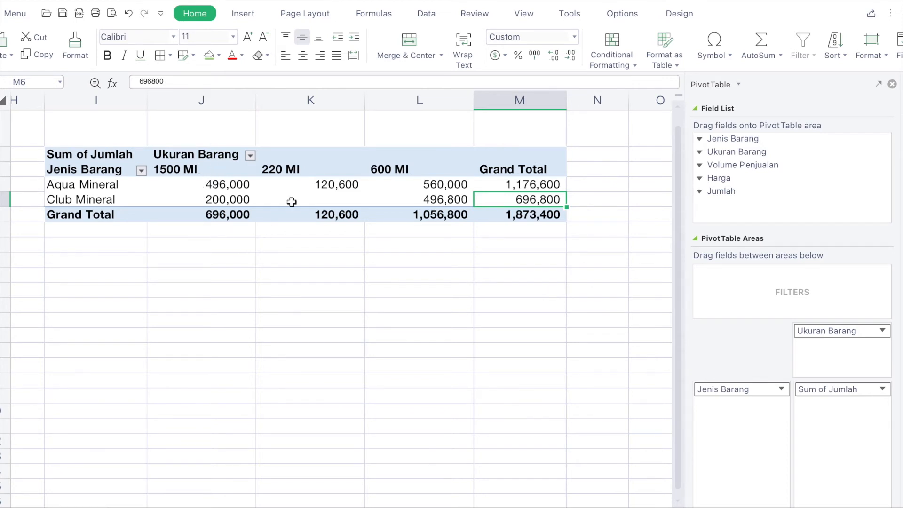
left_click(306, 169)
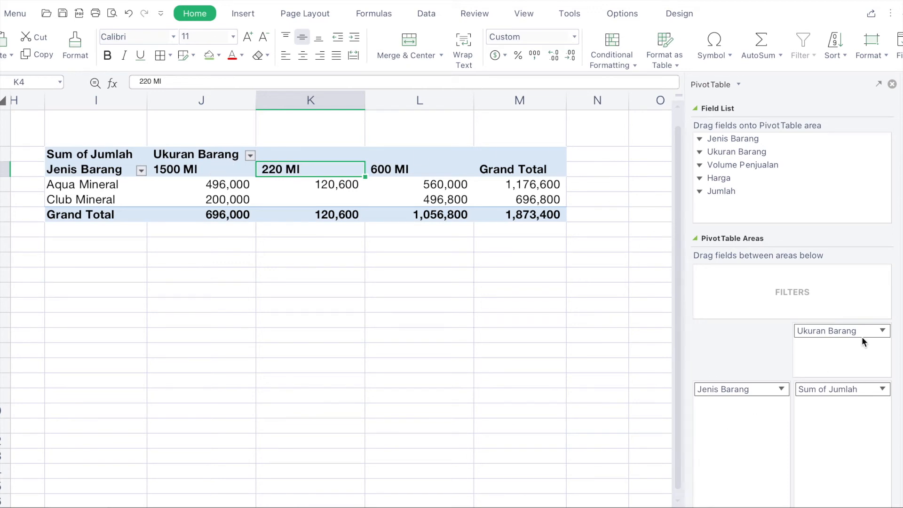
Step: Swap the PivotTable's layout so Jenis Barang forms the columns and Ukuran Barang forms the rows
left_click(883, 333)
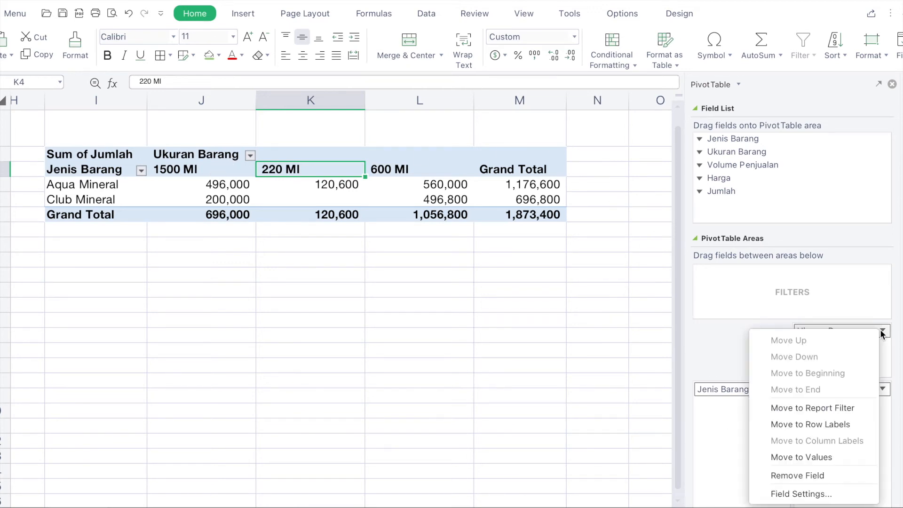
left_click(817, 475)
left_click_drag(741, 388, 841, 342)
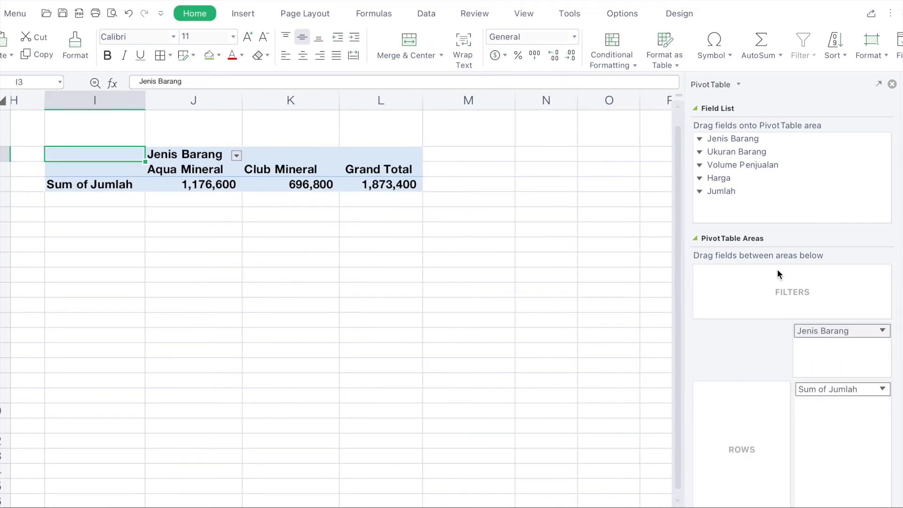
left_click_drag(751, 151, 733, 429)
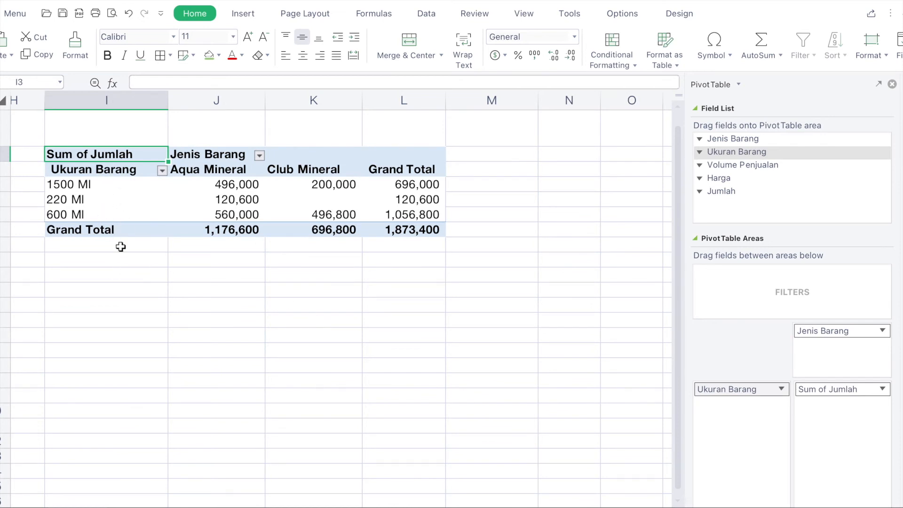
Step: Move the 220 Ml row above the 1500 Ml row in the PivotTable
left_click(104, 193)
left_click(128, 191)
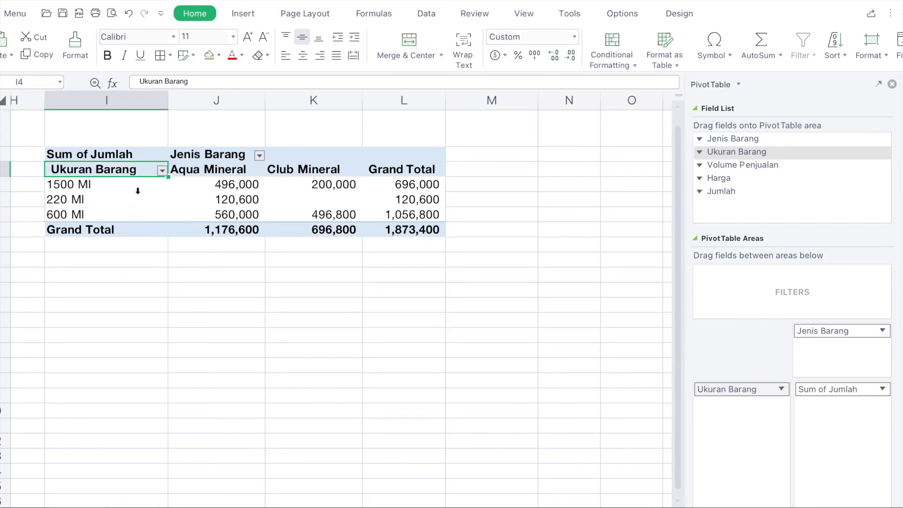
left_click(146, 204)
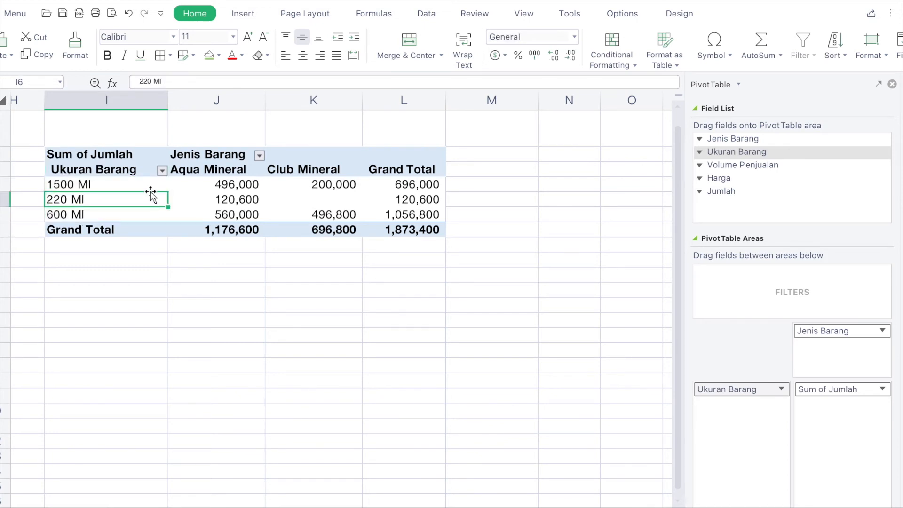
left_click_drag(150, 192, 150, 175)
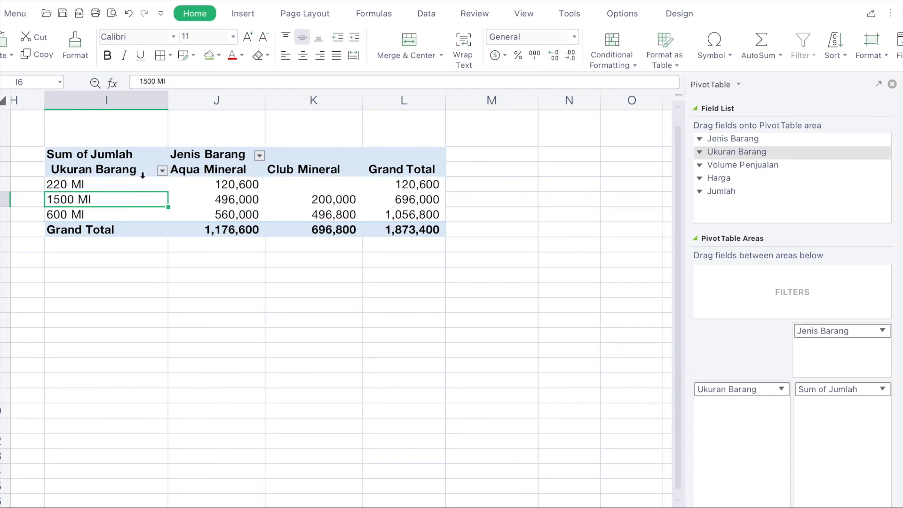
Step: Move the 600 Ml row above the 1500 Ml row so the sizes run 220, 600, 1500 Ml
left_click(155, 185)
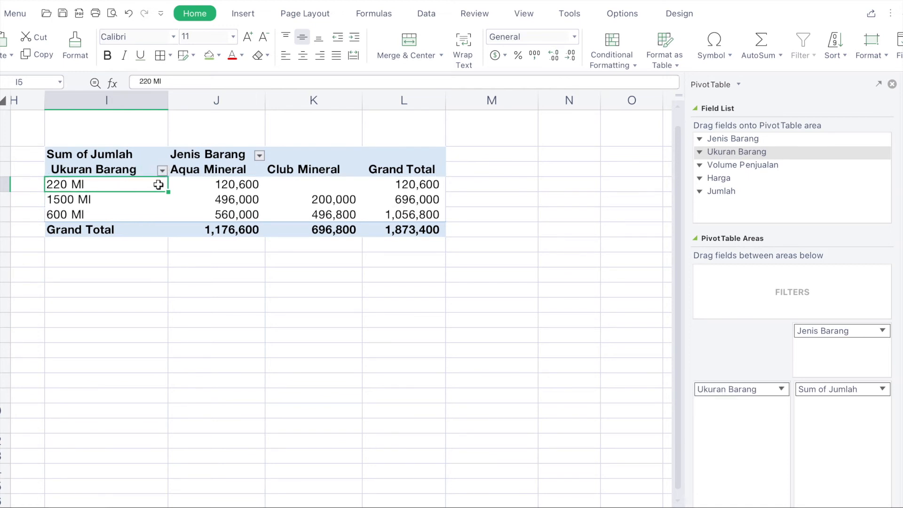
left_click(400, 181, "shift")
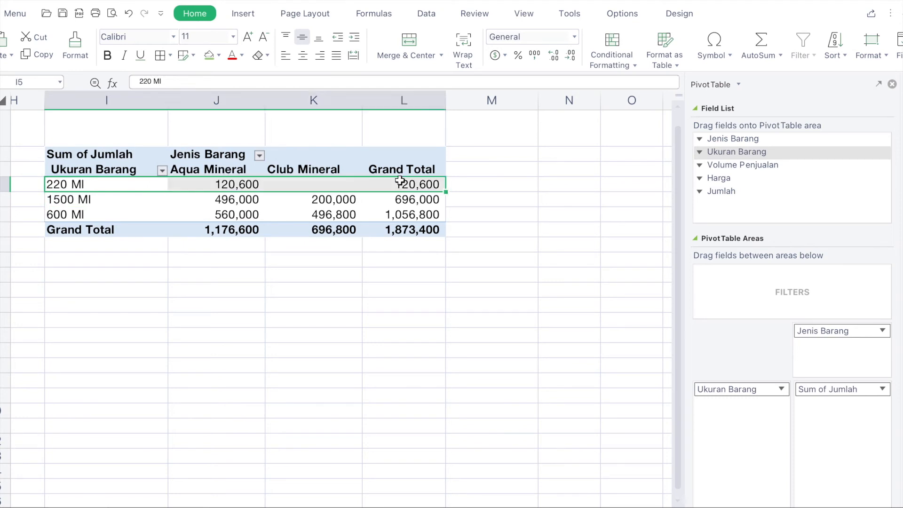
left_click(117, 204)
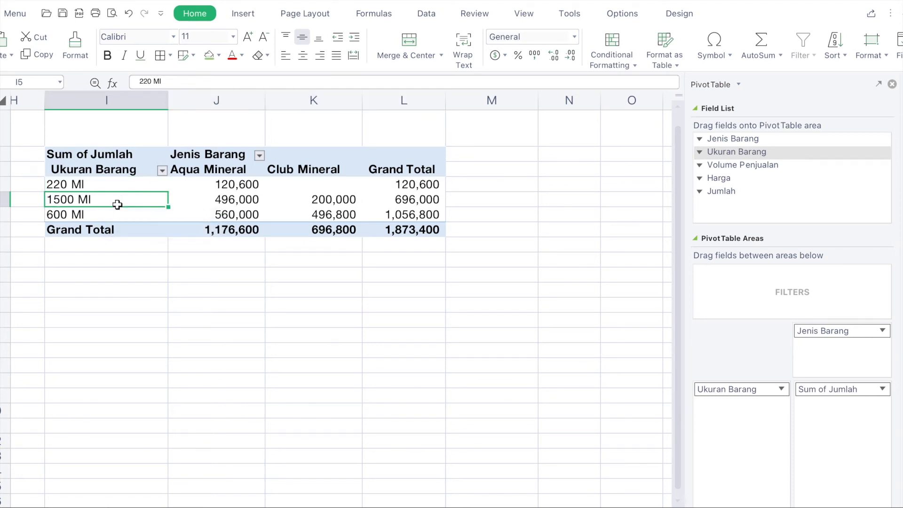
left_click(92, 188)
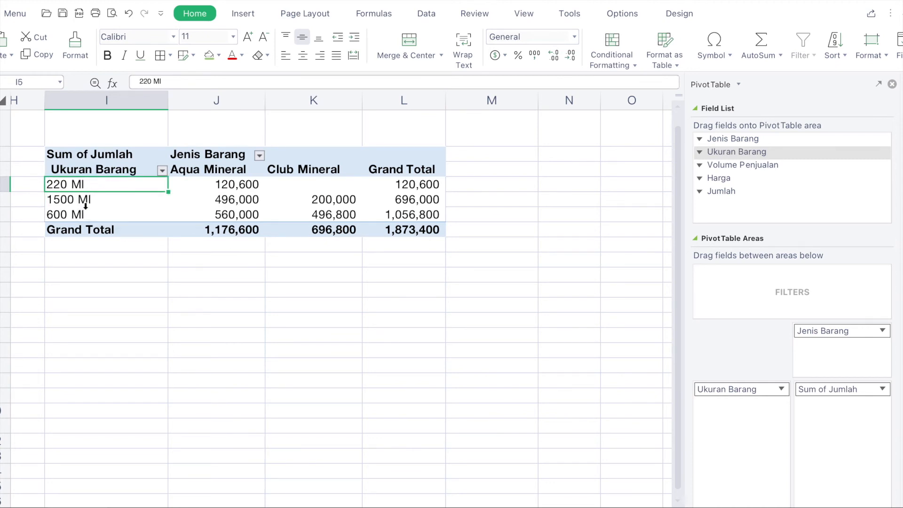
left_click(90, 214)
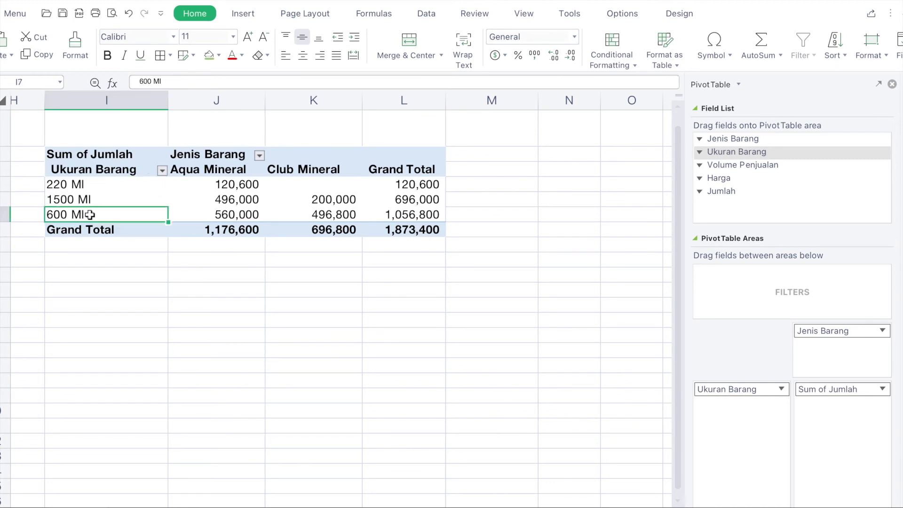
left_click(113, 207)
left_click_drag(113, 207, 117, 190)
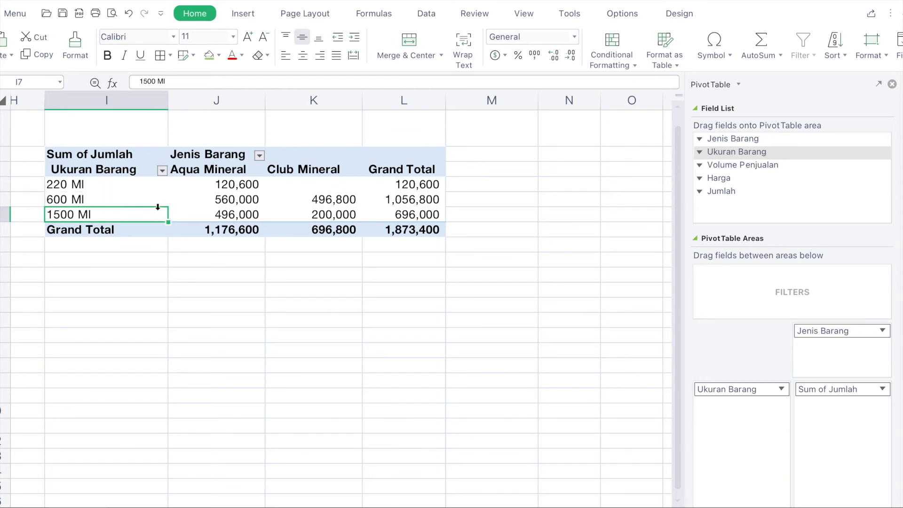
Step: Move the Club Mineral column in front of the Aqua Mineral column in the PivotTable
left_click(291, 170)
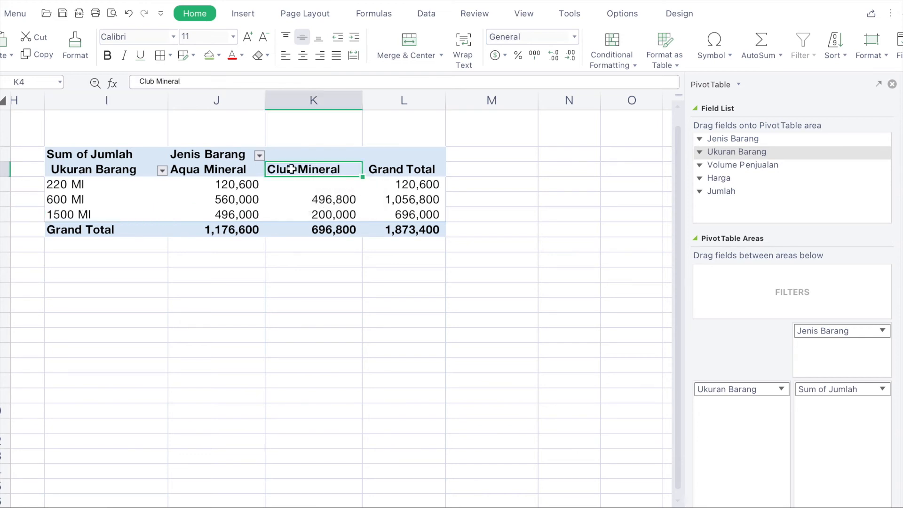
left_click_drag(298, 162, 163, 168)
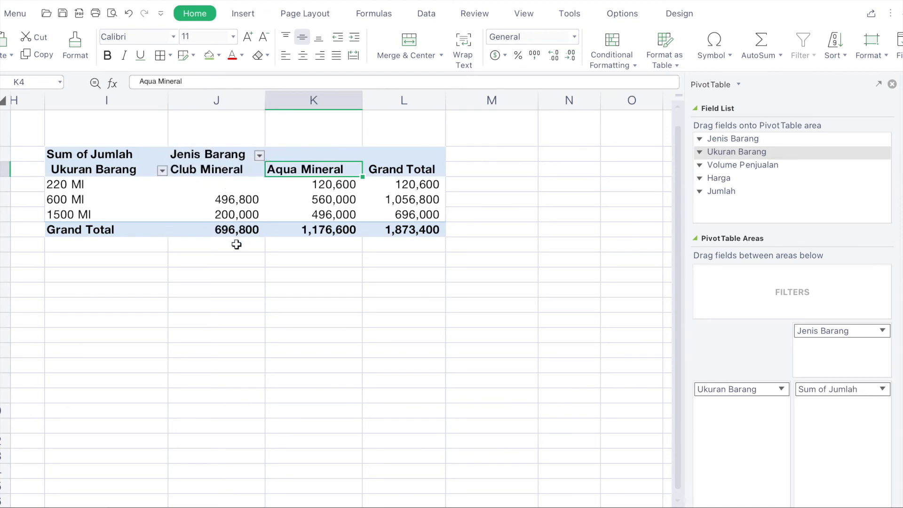
left_click(214, 186)
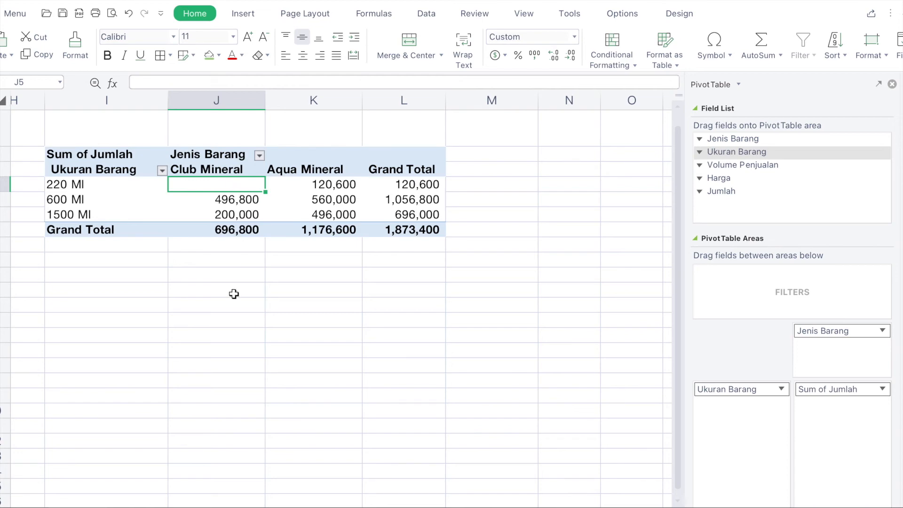
Step: Review the daily sales source table and its Jumlah total alongside the PivotTable
scroll(234, 294, "left", 2)
scroll(233, 294, "left", 5)
scroll(234, 294, "down", 3)
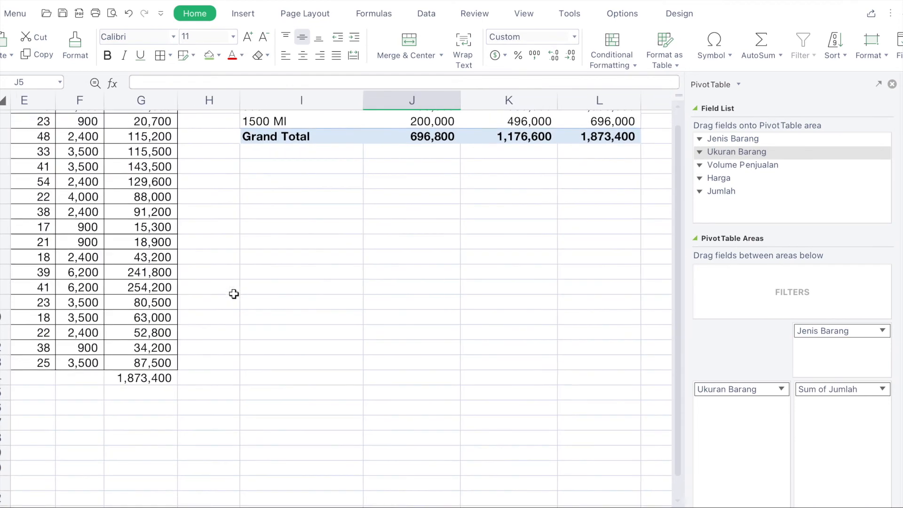
scroll(234, 294, "up", 4)
scroll(234, 294, "left", 6)
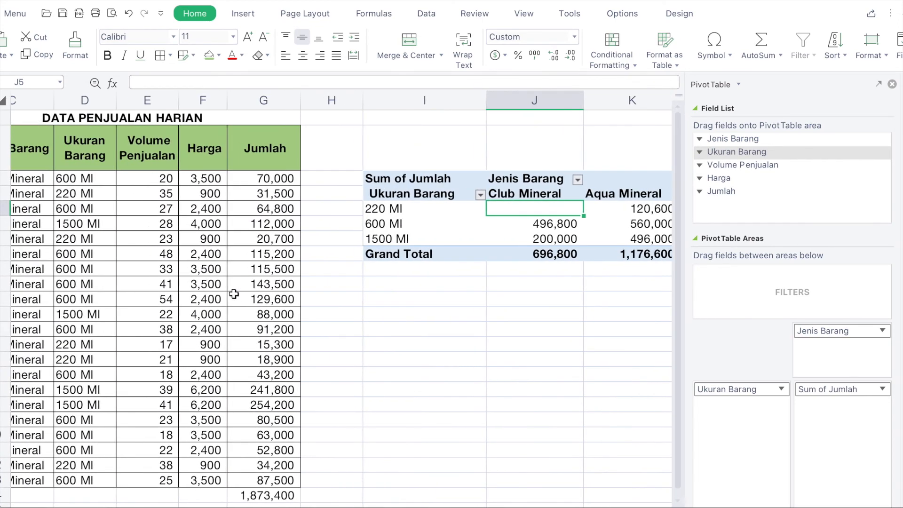
scroll(233, 294, "left", 4)
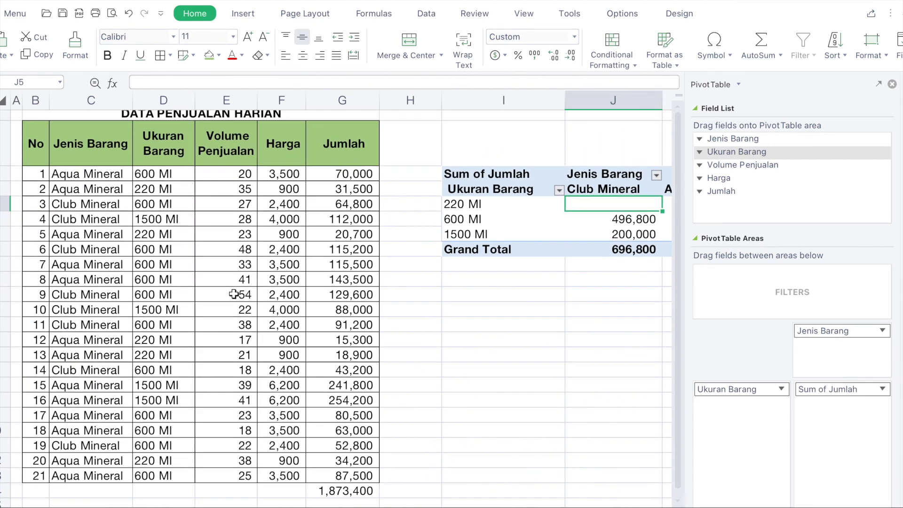
scroll(233, 294, "up", 1)
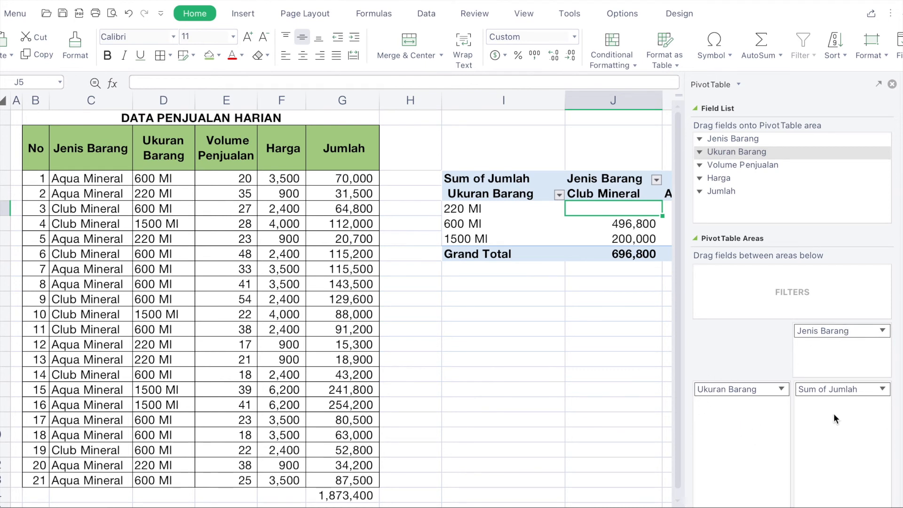
Step: View the calculation types available for summarising the Sum of Jumlah field in its Value Field Settings
left_click(864, 387)
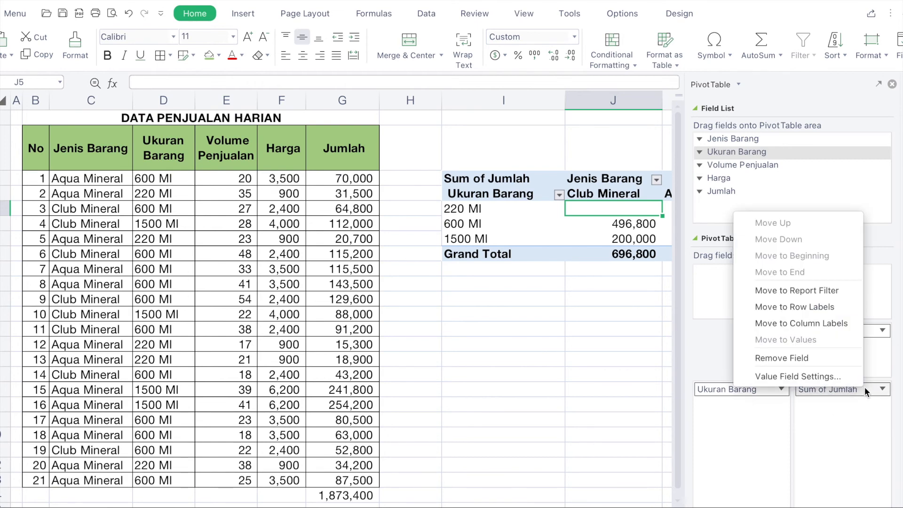
left_click(826, 376)
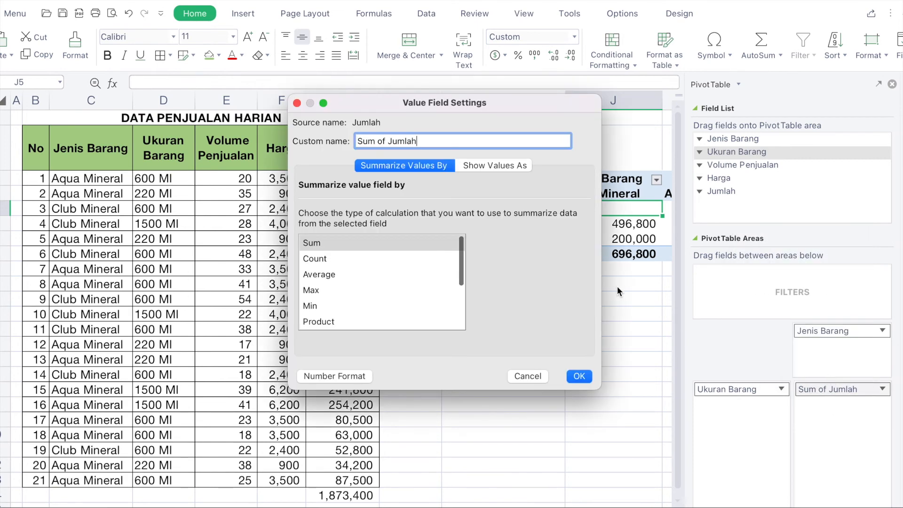
left_click(515, 377)
Step: Examine the Aqua Mineral amounts for 220 Ml and 600 Ml in the PivotTable
scroll(516, 379, "right", 5)
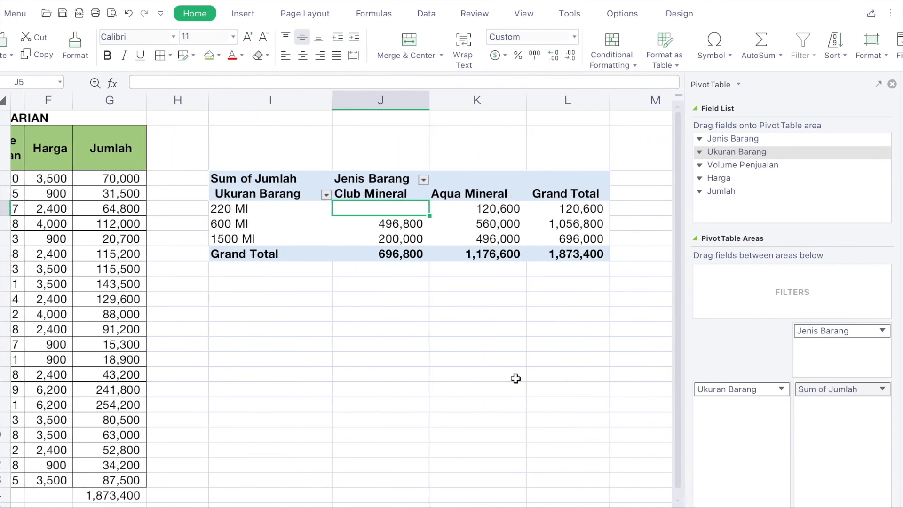
left_click(505, 210)
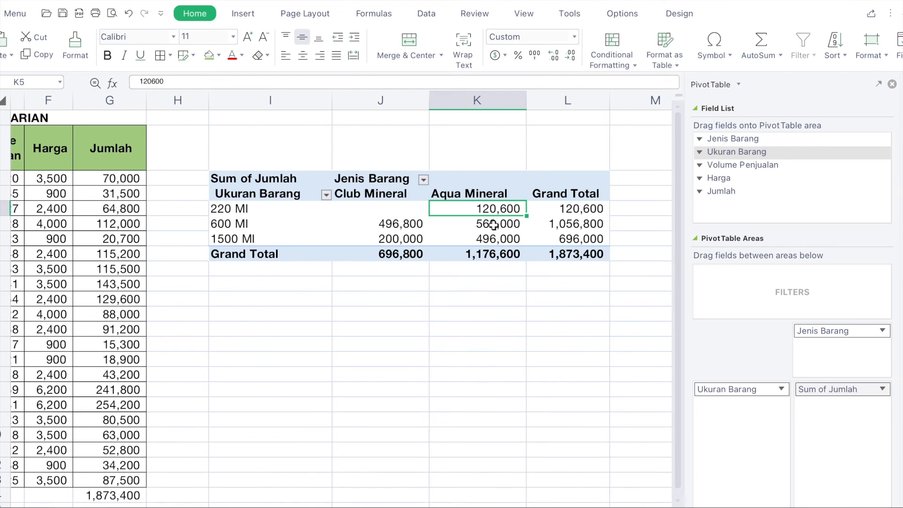
left_click(493, 225)
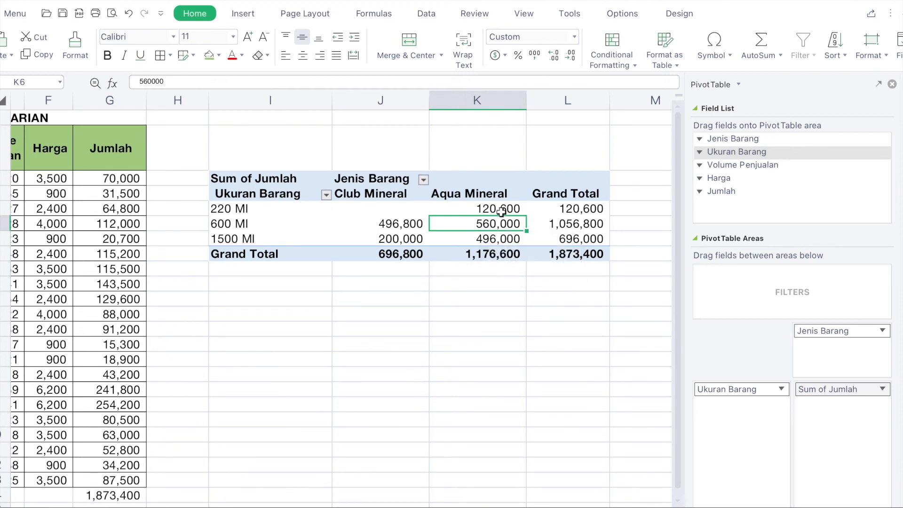
left_click(491, 208)
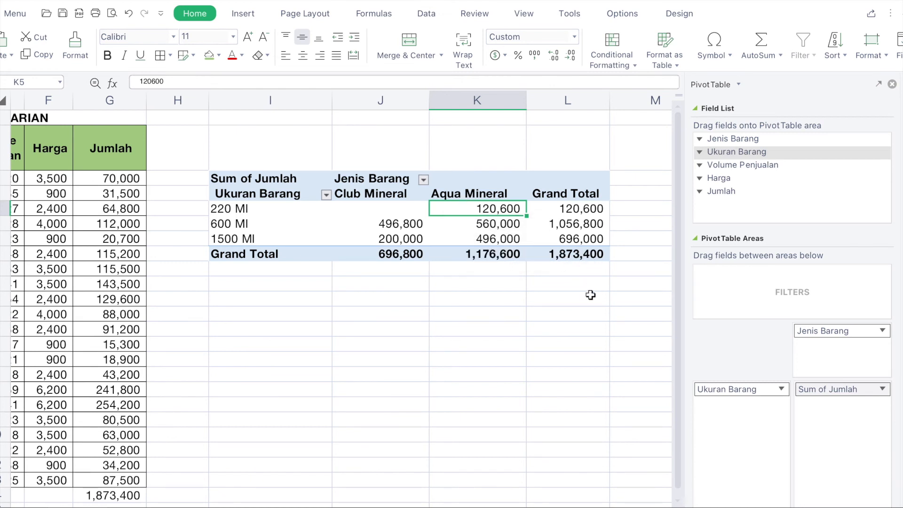
Step: Show the Sum of Jumlah values as % of Grand Total and inspect the Aqua Mineral column's total share
left_click(823, 386)
left_click(789, 373)
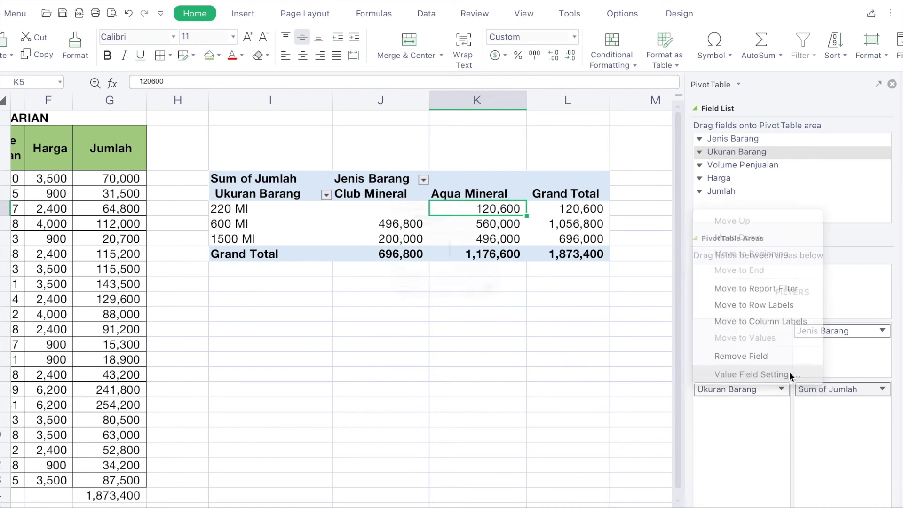
left_click(490, 166)
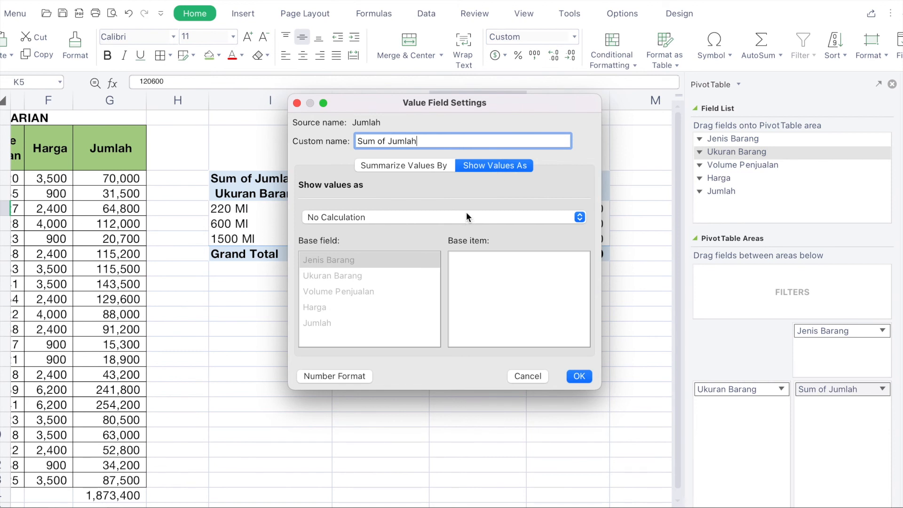
left_click(580, 216)
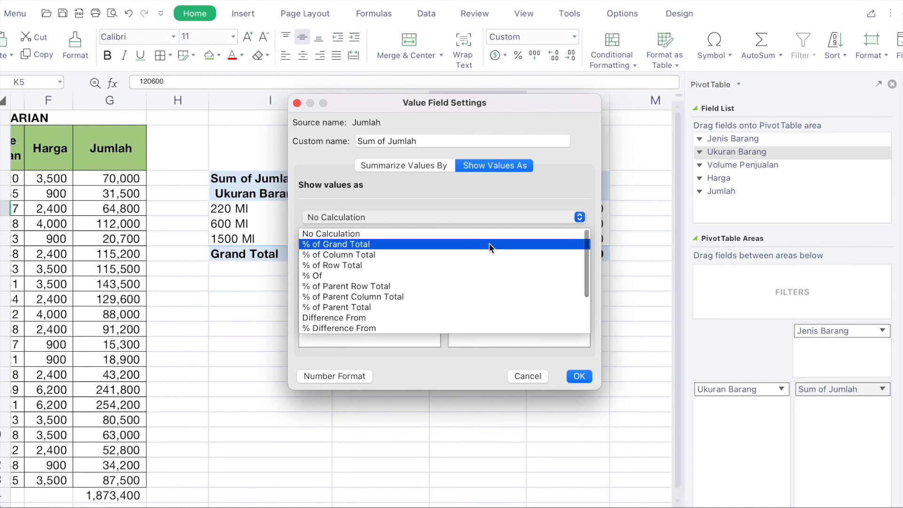
left_click(353, 246)
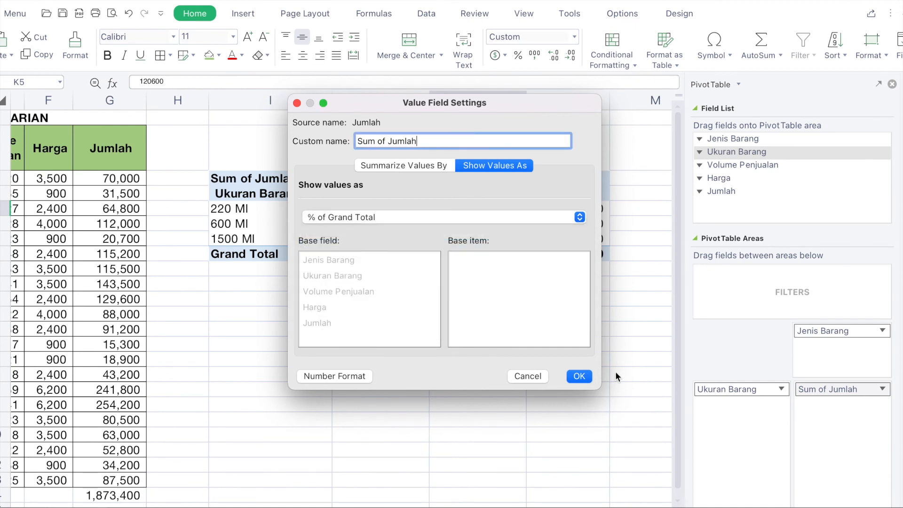
left_click(578, 376)
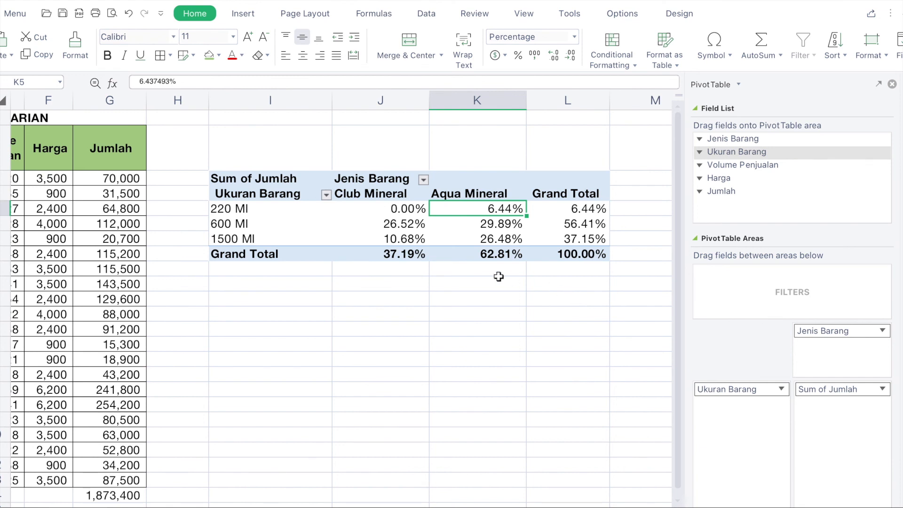
left_click(477, 194)
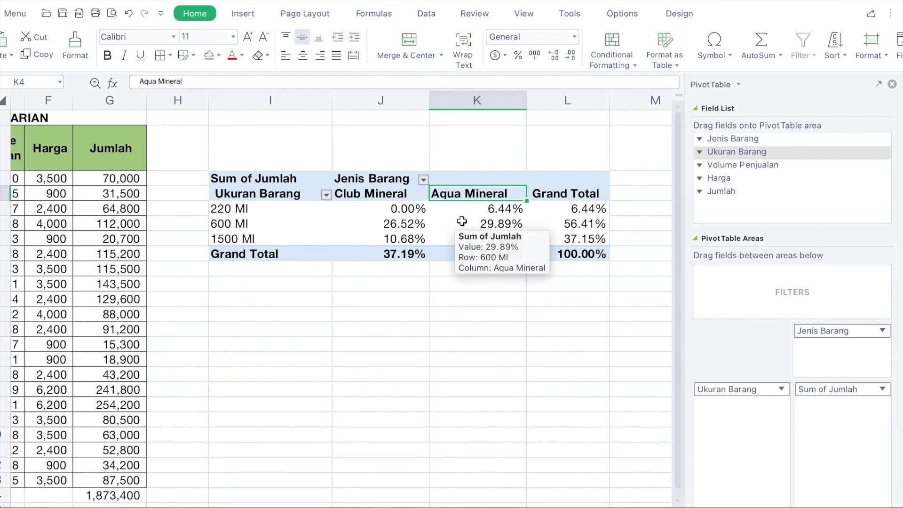
left_click(457, 256)
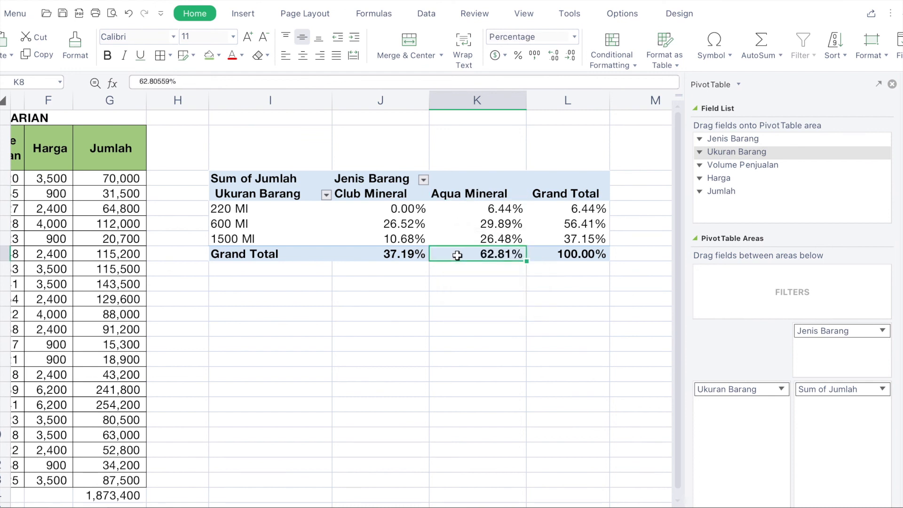